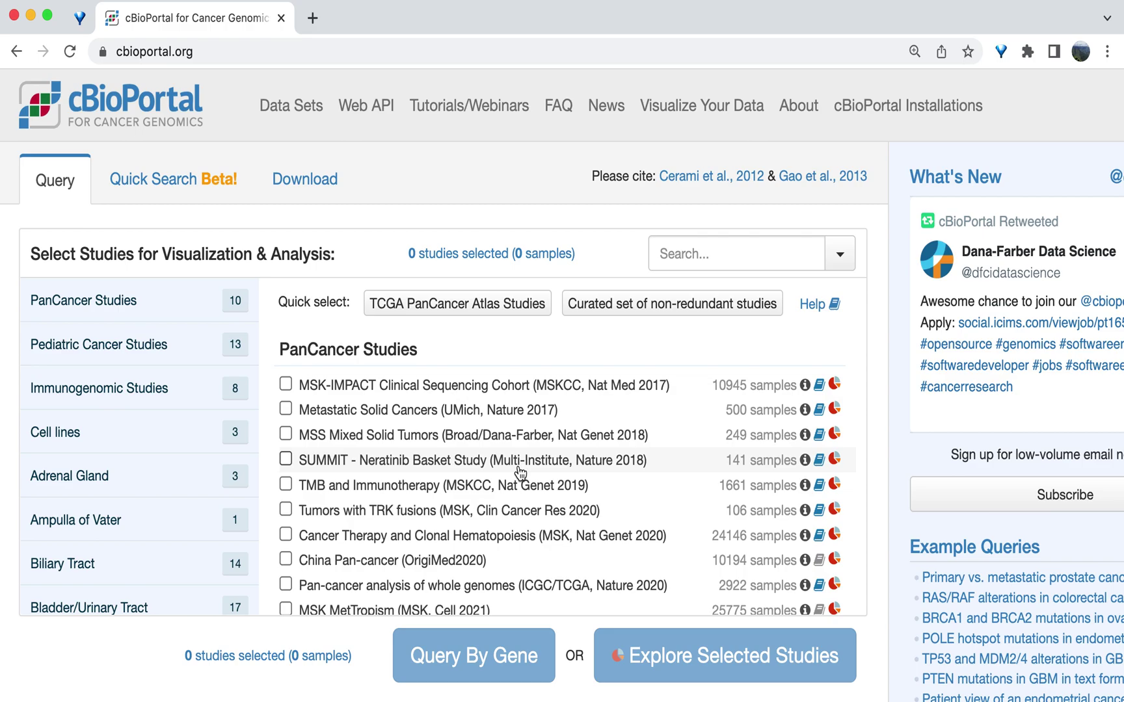
Filter the study list to Breast and select Breast Cancer (MSK, Cancer Cell 2018) with 1918 samples
scroll(175, 429, down, 5)
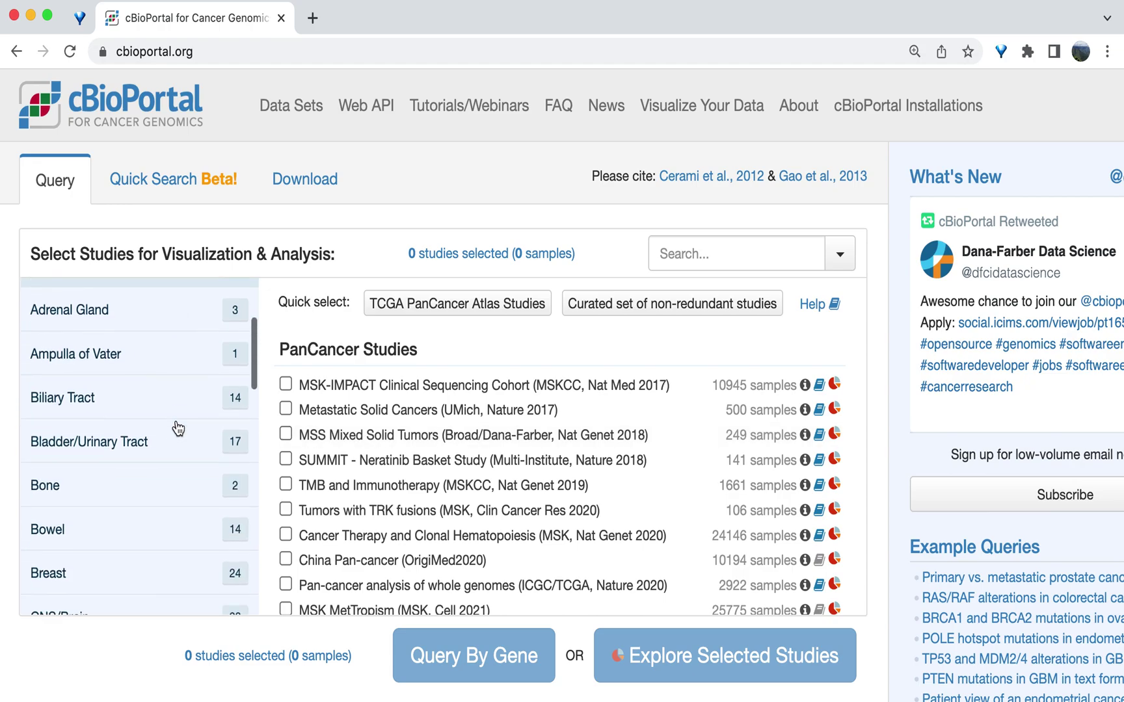
scroll(177, 427, down, 2)
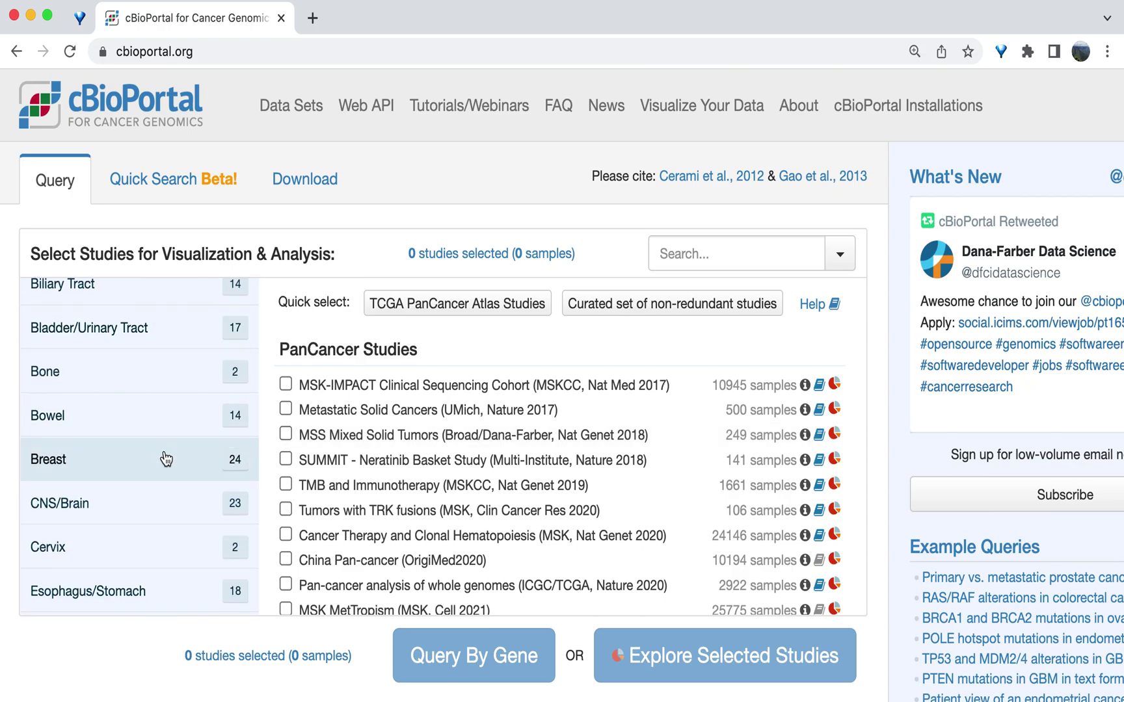
click(167, 460)
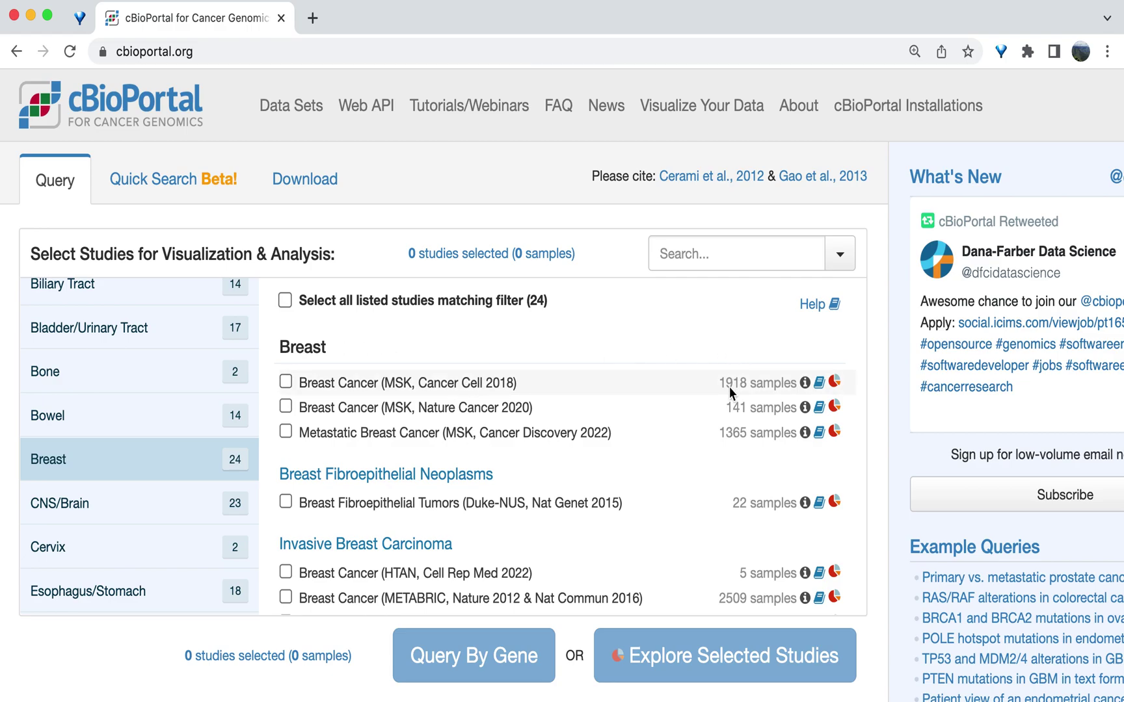
click(286, 383)
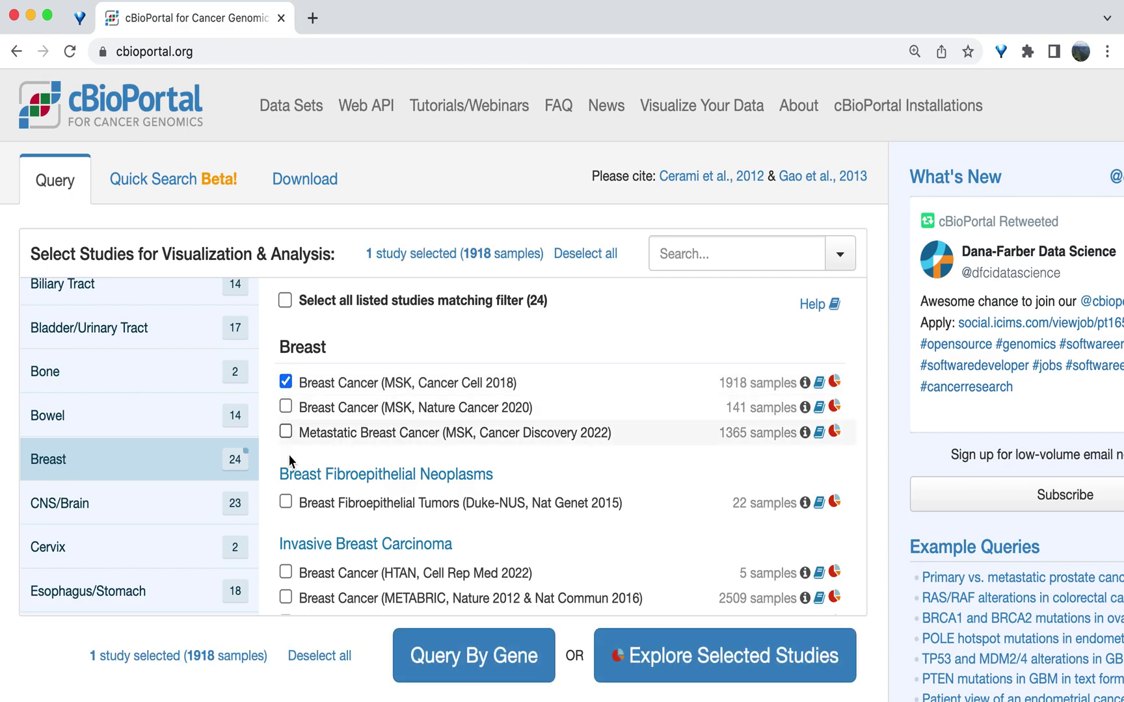
Start a gene query on the MSK 2018 breast study with brca1 entered as the gene
click(452, 658)
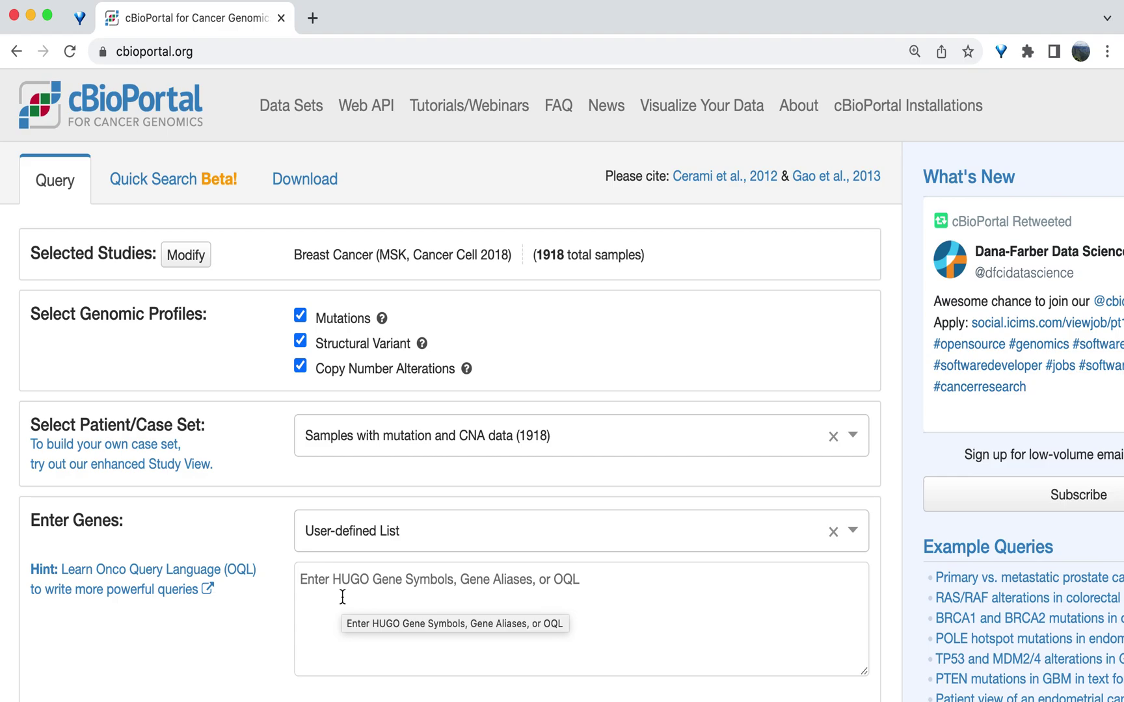
click(343, 596)
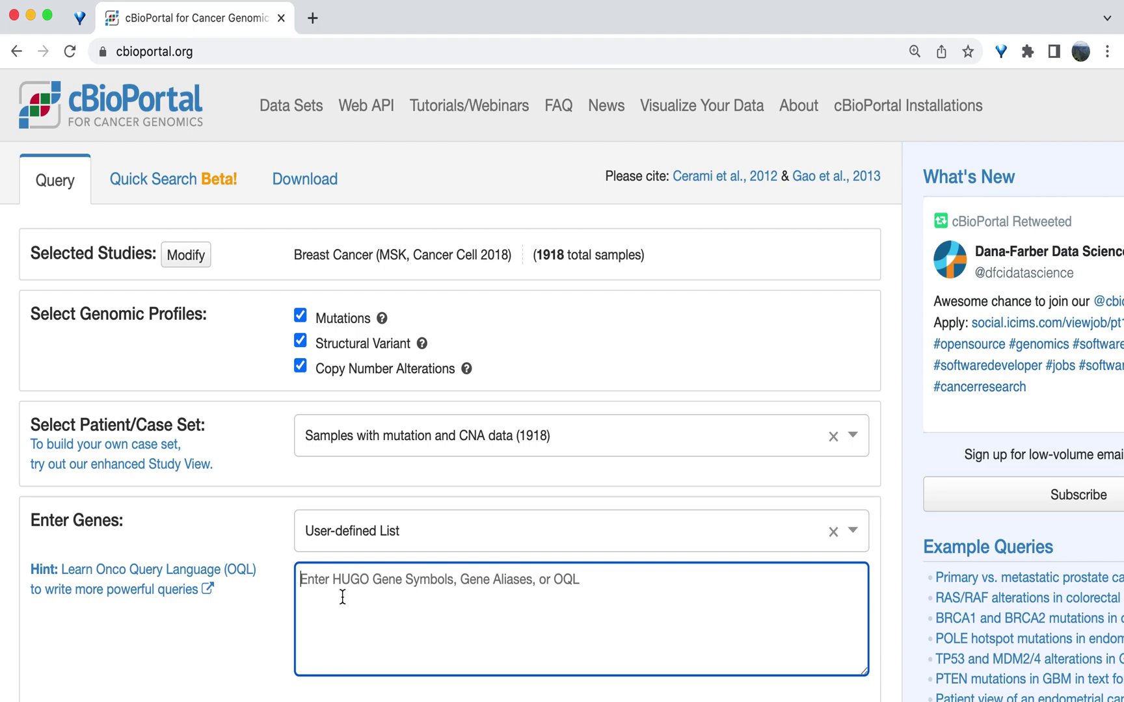
text(br)
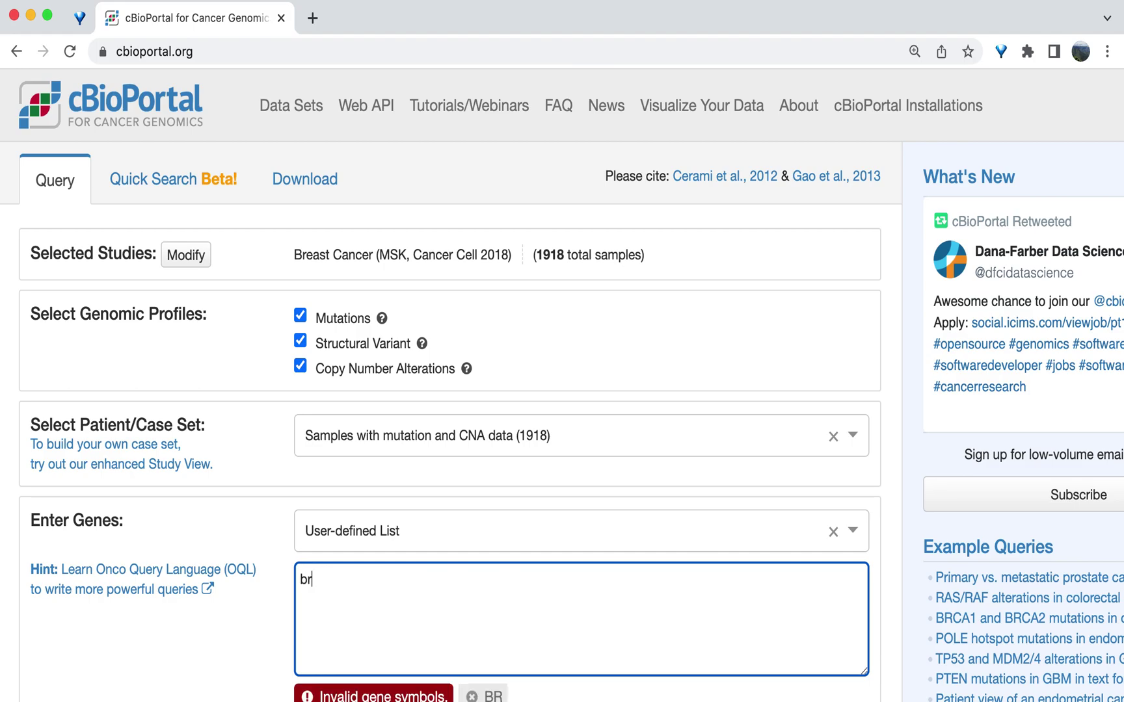
text(ca1)
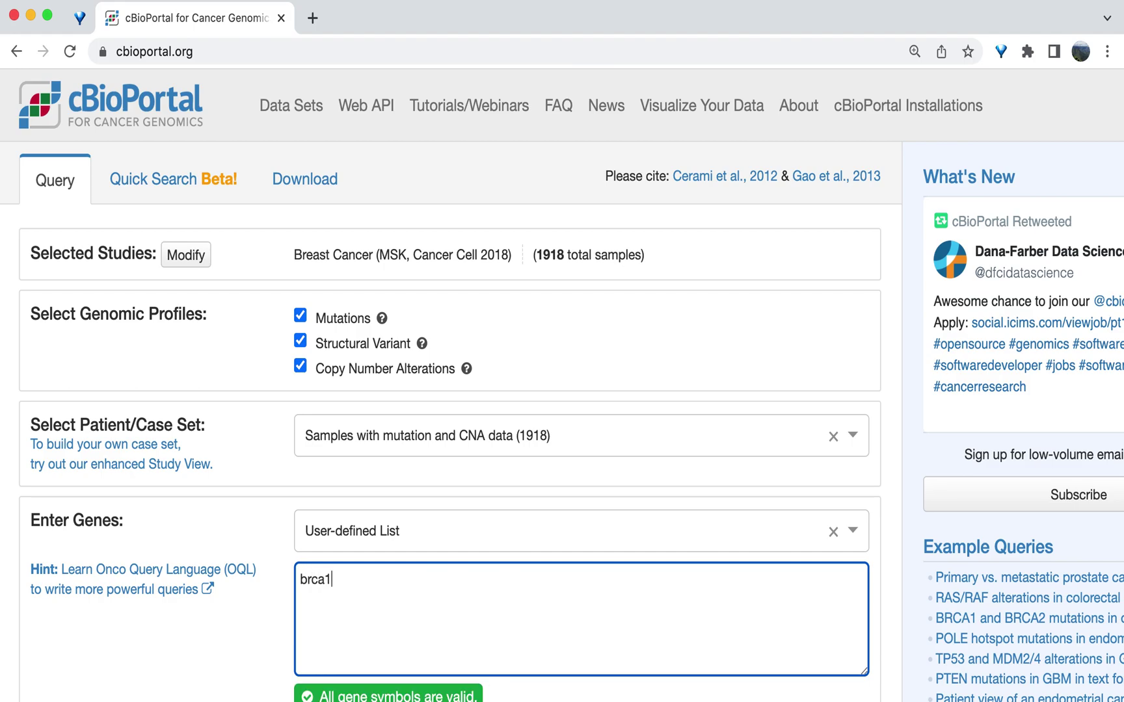
scroll(337, 601, down, 2)
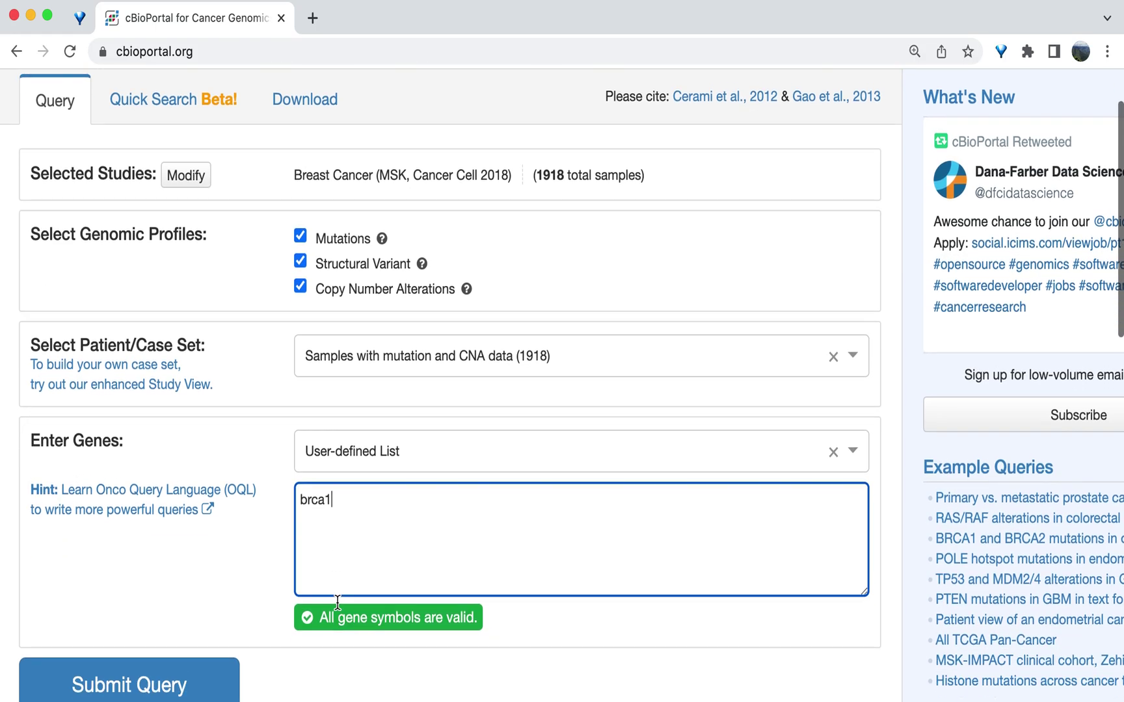
scroll(337, 602, down, 1)
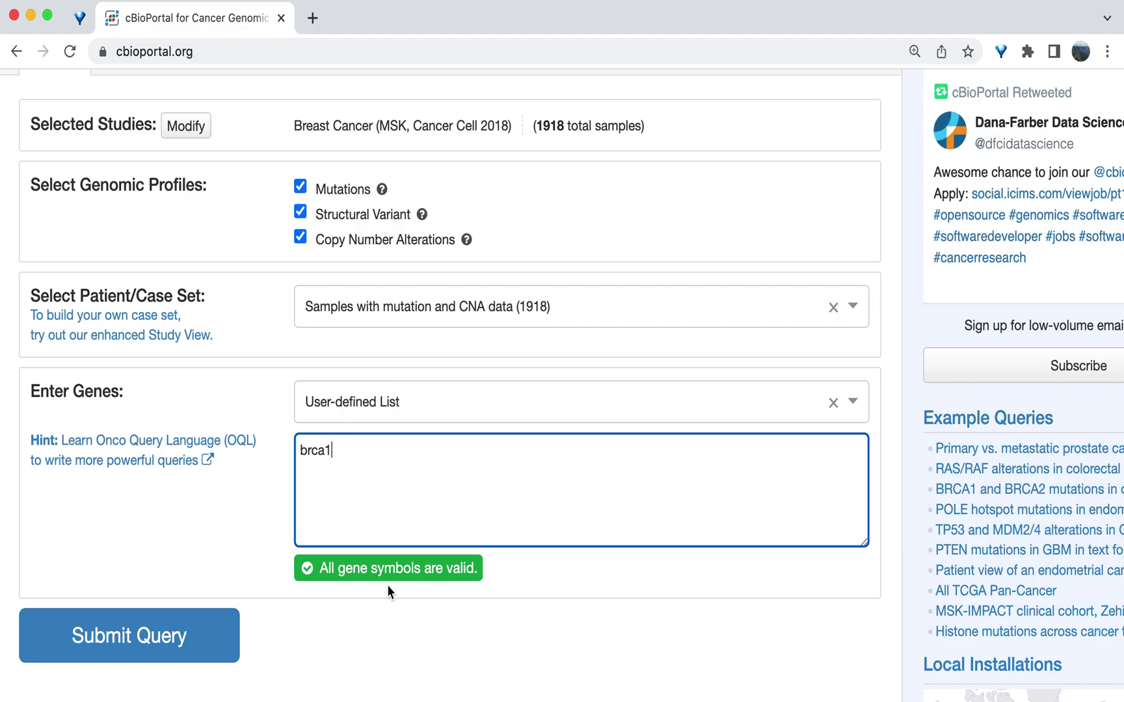
Submit the BRCA1 query and review the OncoPrint showing 33 (2%) altered samples
click(207, 637)
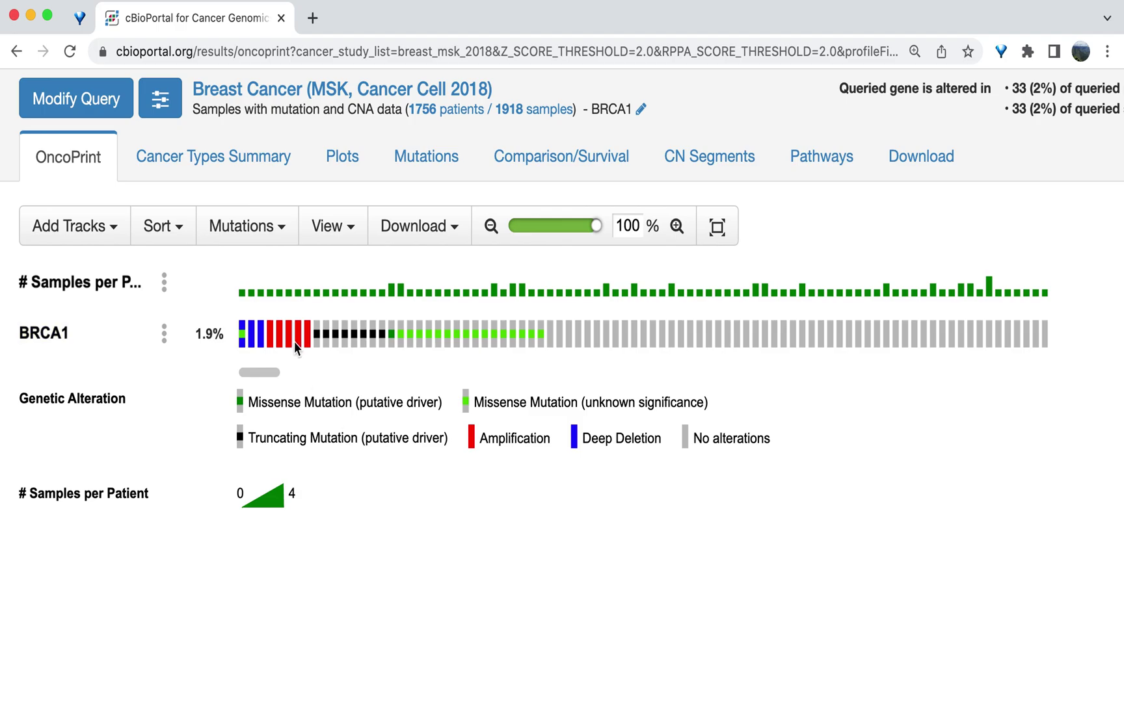
mouse_move(296, 343)
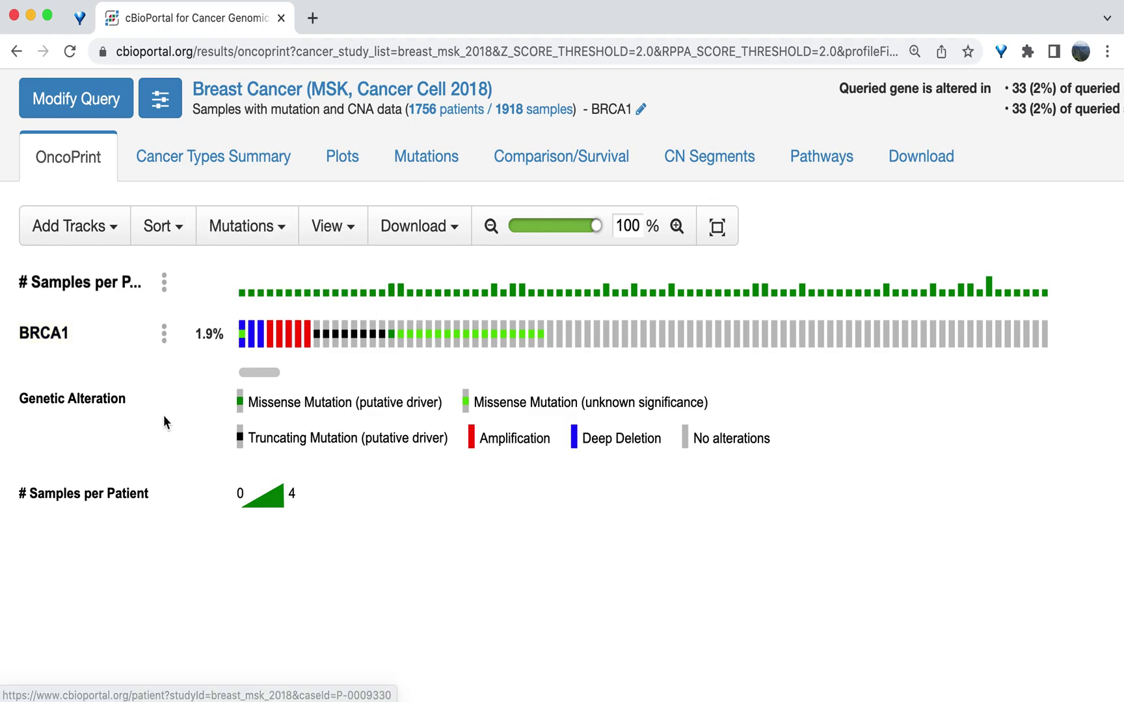
Show the Cancer Types Summary chart of BRCA1 alteration frequency across both breast cancer categories
click(258, 166)
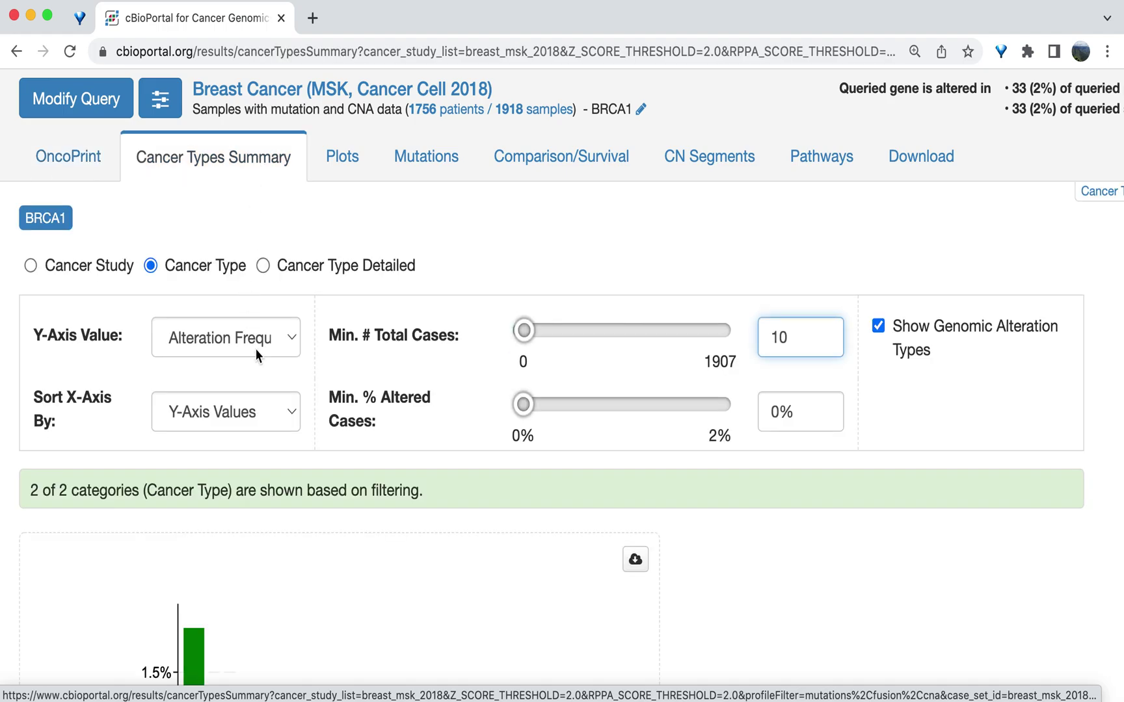
scroll(257, 361, down, 5)
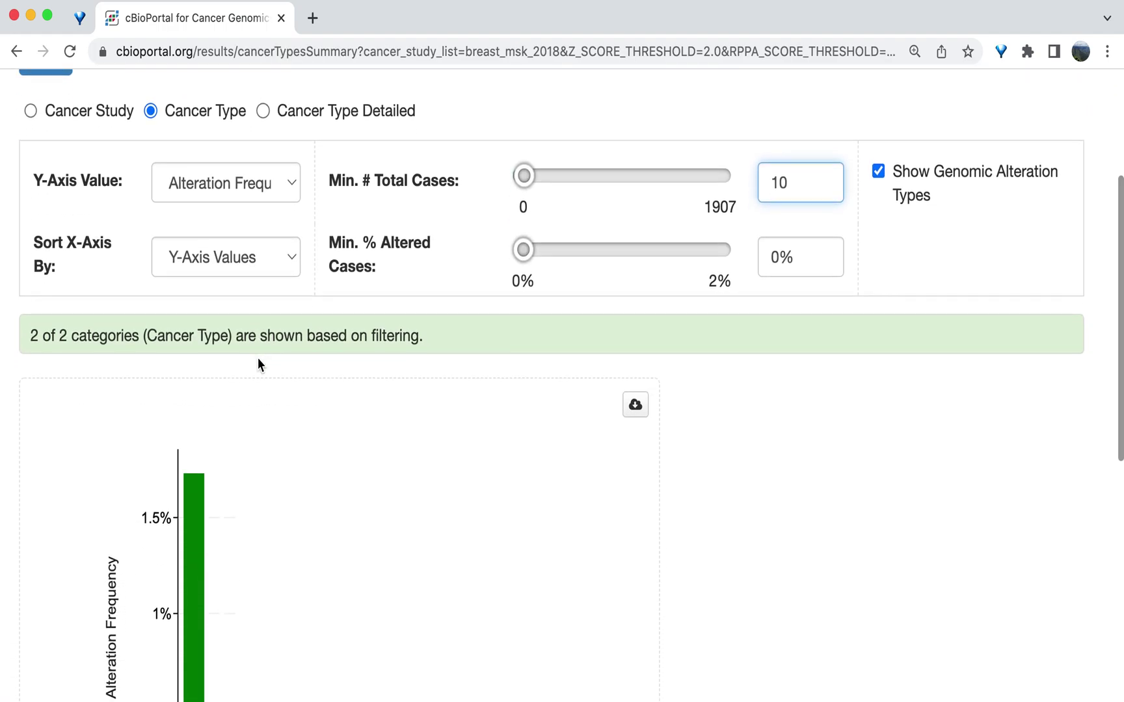
scroll(258, 360, down, 2)
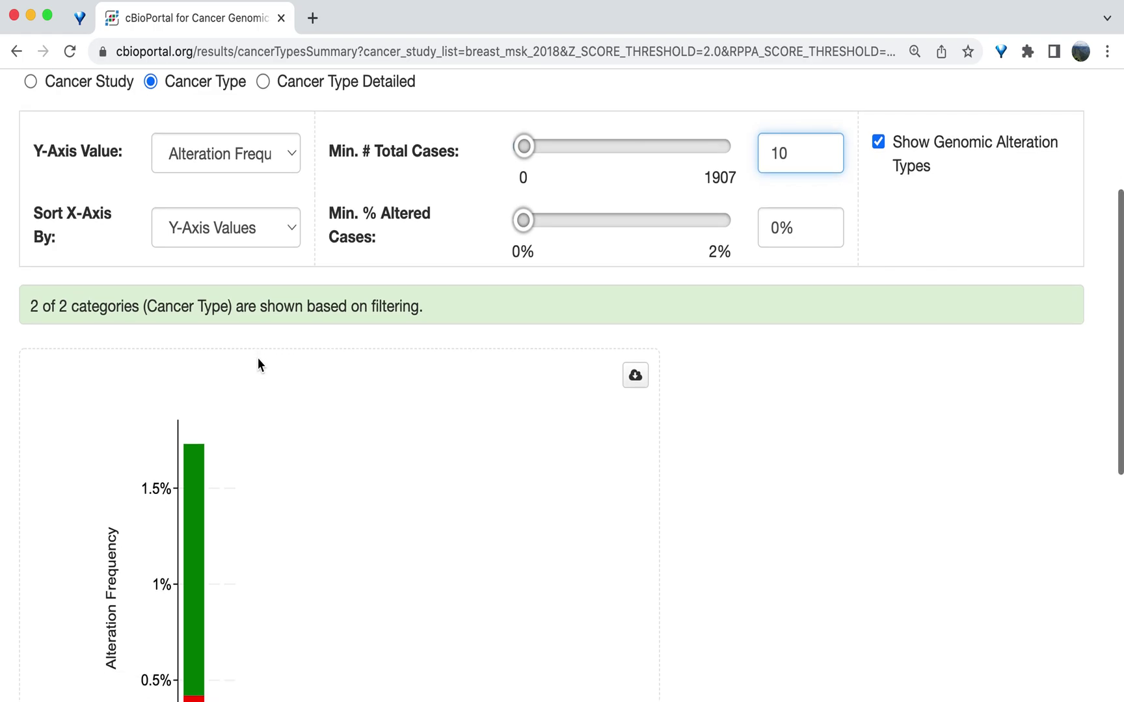
scroll(258, 363, down, 7)
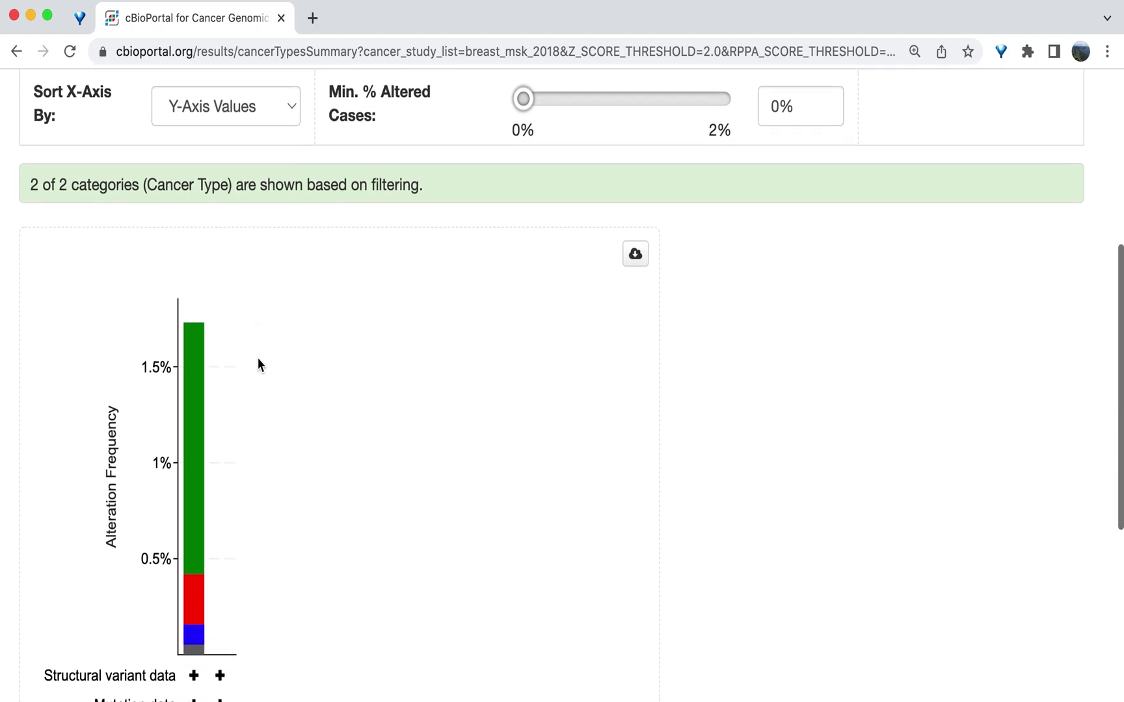
scroll(258, 364, down, 3)
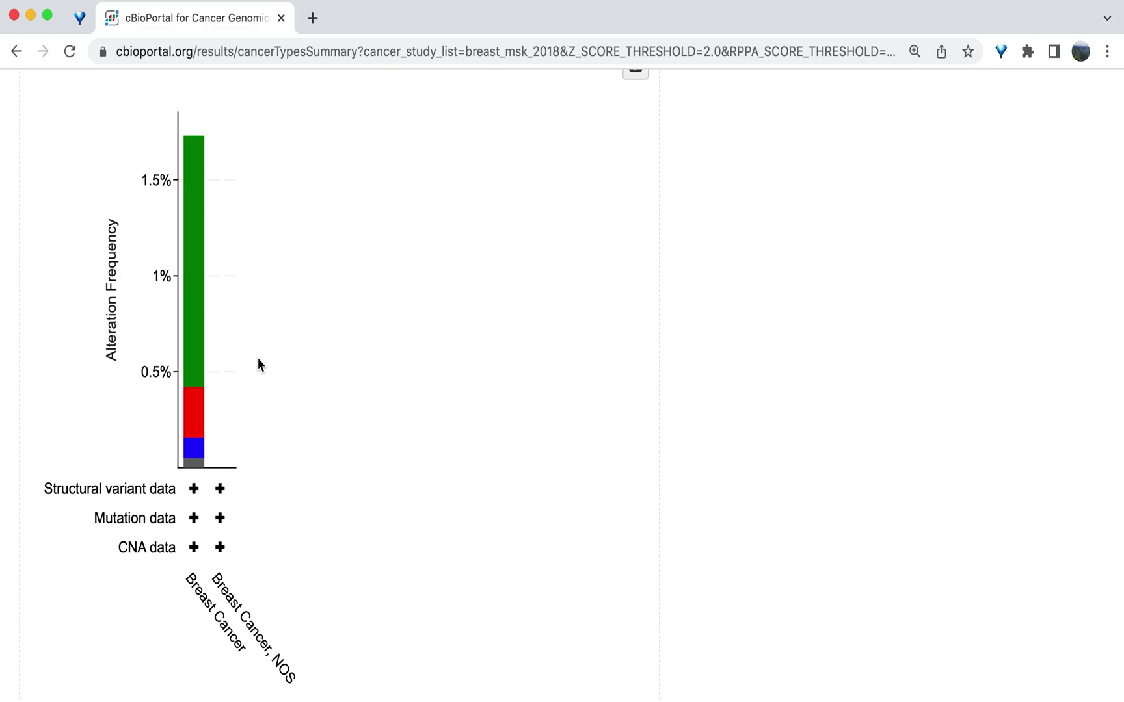
scroll(258, 364, up, 3)
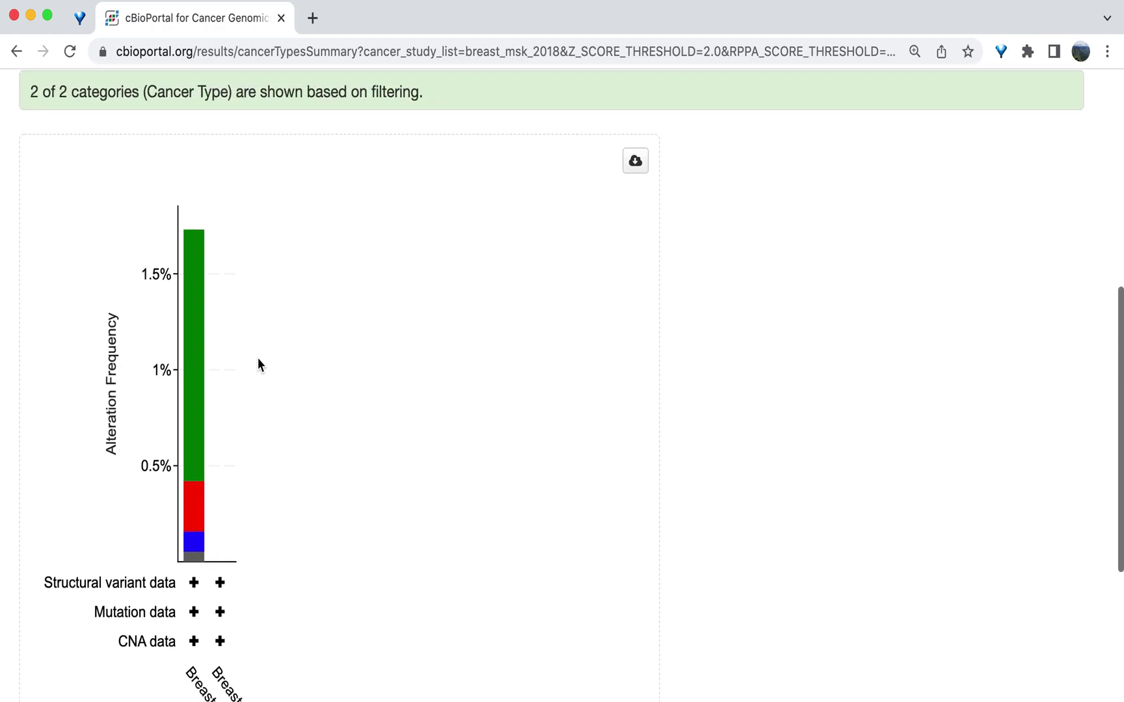
scroll(257, 357, up, 15)
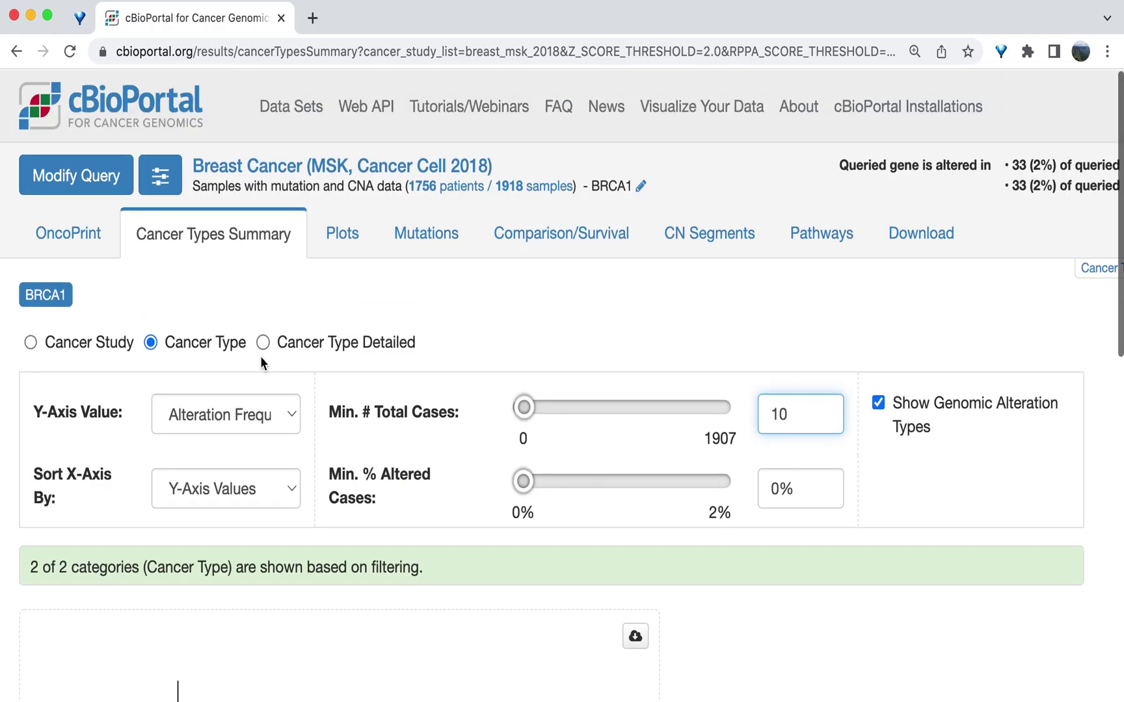
Show the BRCA1 Mutations view with its lollipop plot and table of 30 mutations
click(447, 237)
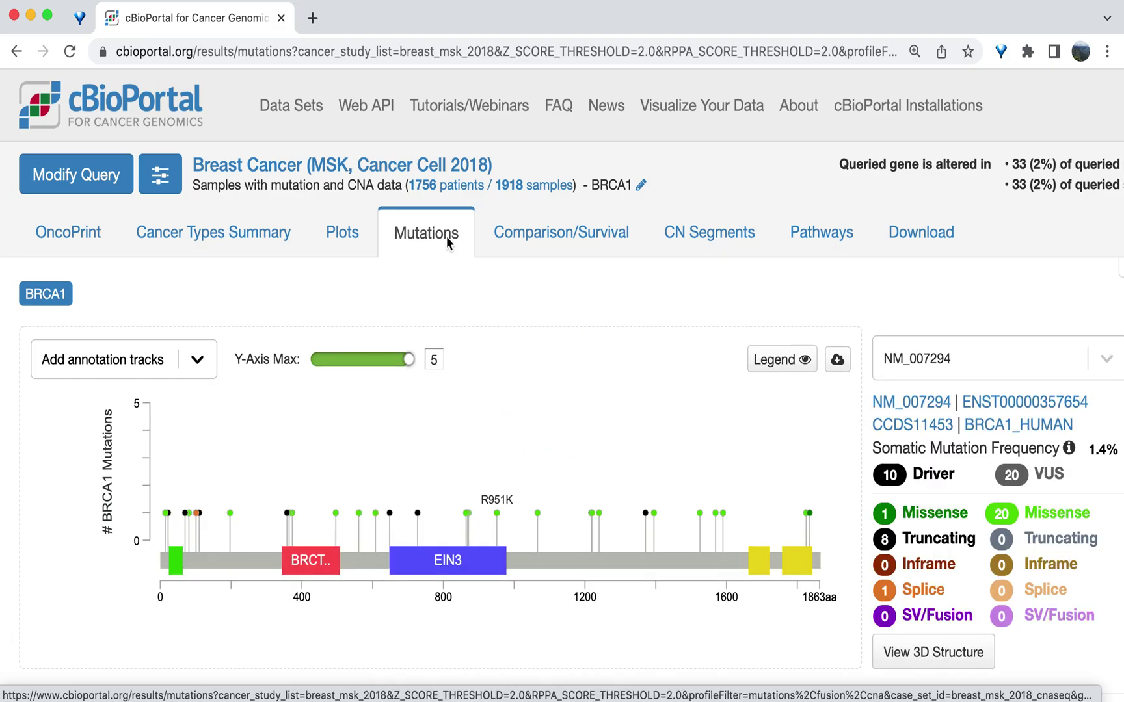
scroll(447, 236, down, 4)
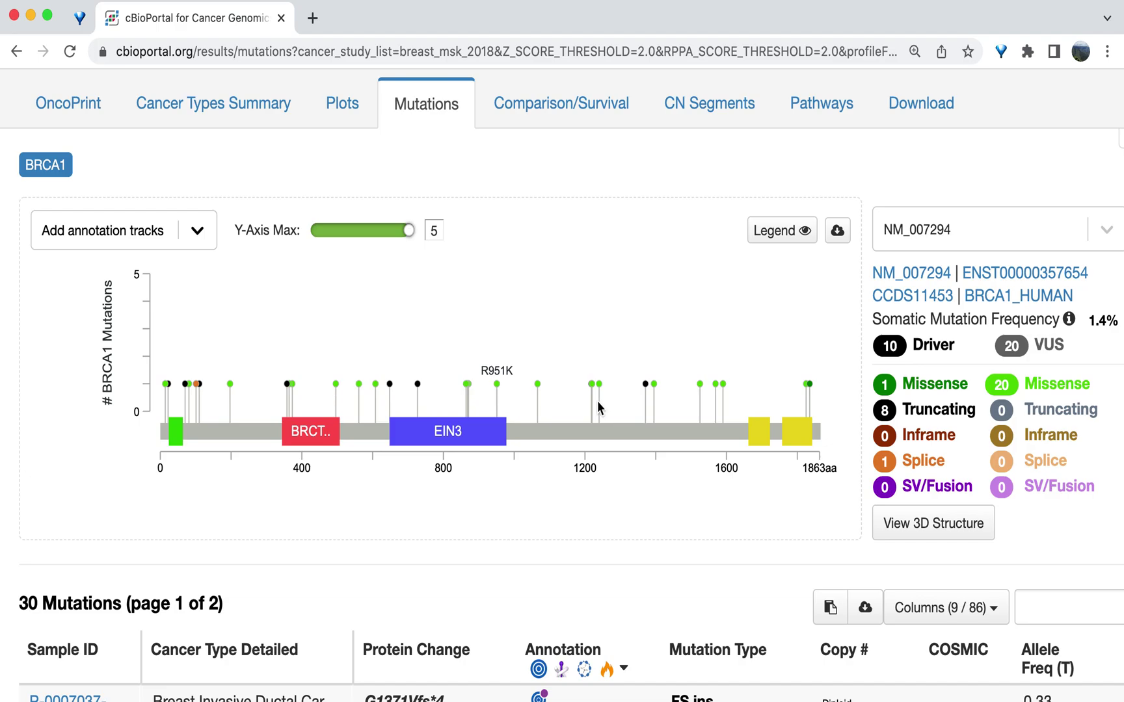
Filter the mutations table to the single C197Y missense mutation using its lollipop
click(231, 385)
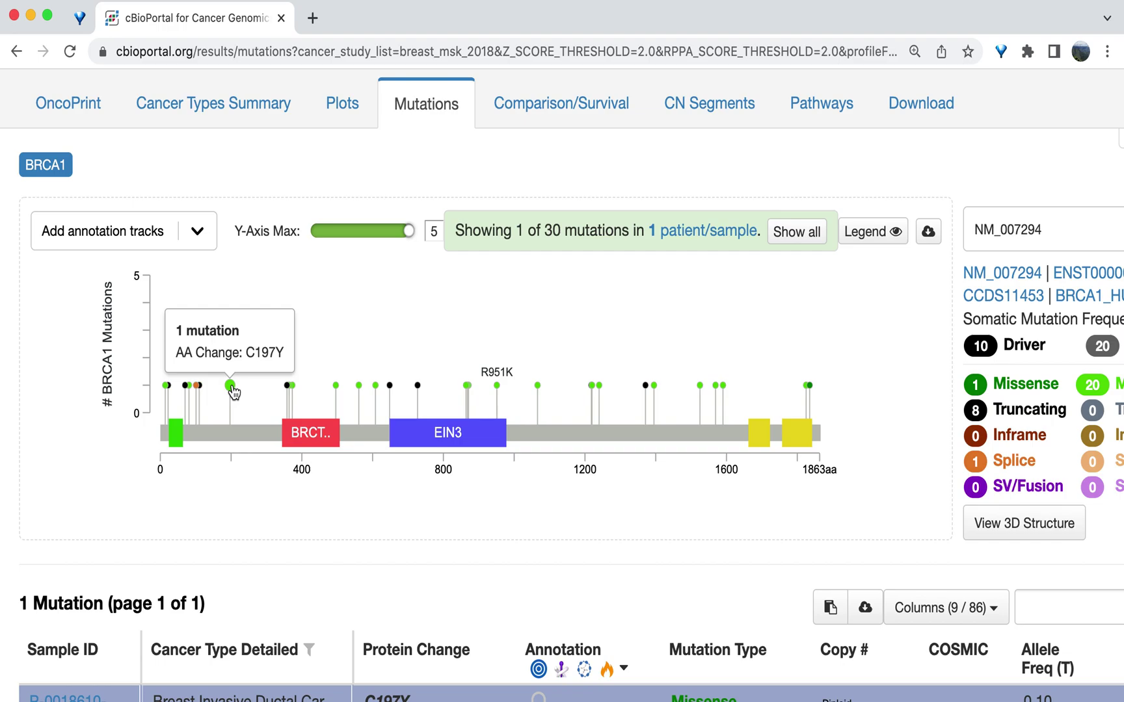
scroll(234, 392, down, 2)
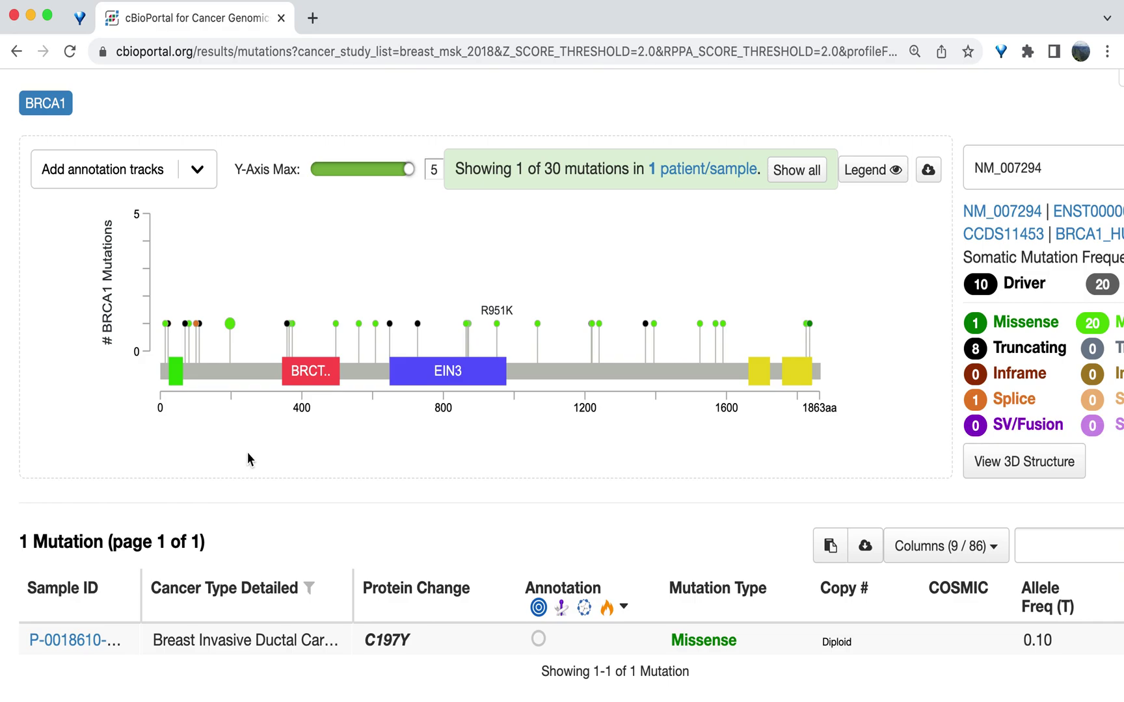
Clear the C197Y filter so all 30 BRCA1 mutations are listed again
click(253, 375)
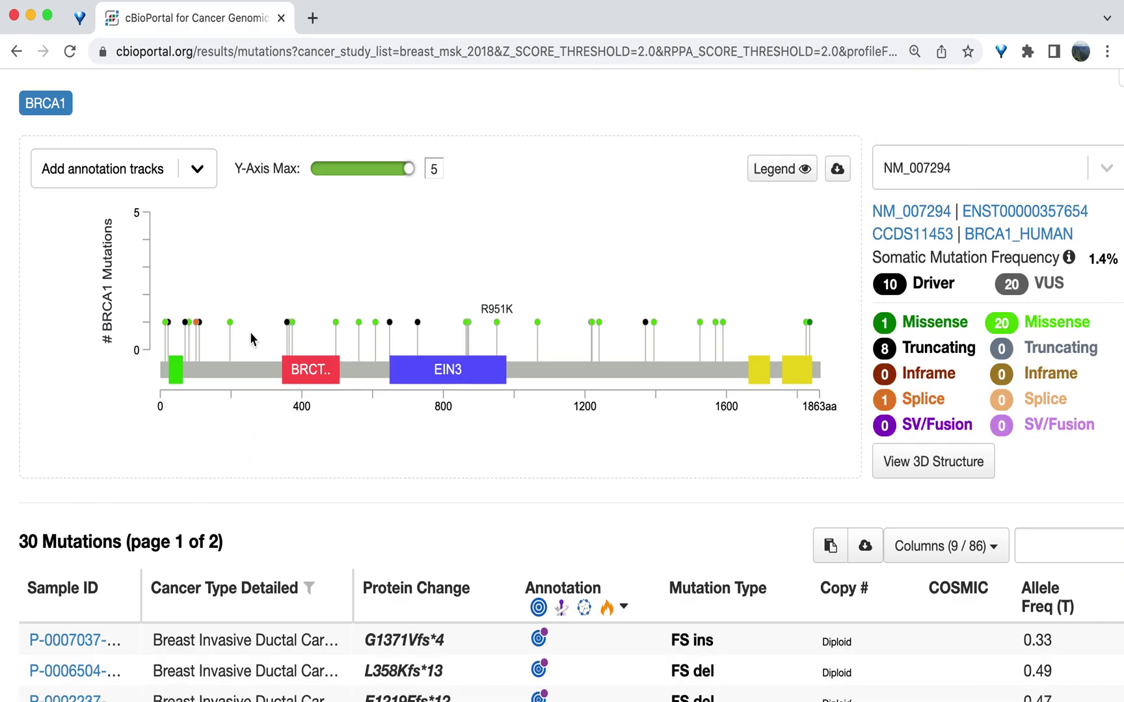
scroll(269, 446, down, 3)
scroll(269, 446, down, 3)
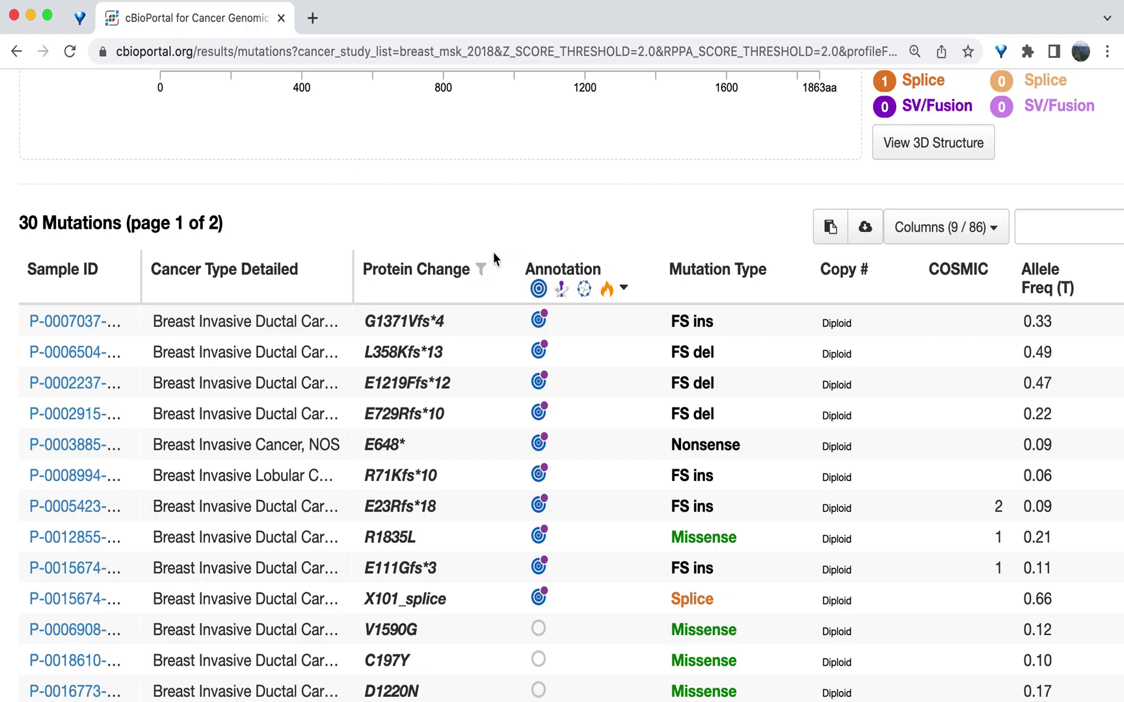
Sort the mutations table by Protein Change ascending, starting from V14D
click(449, 278)
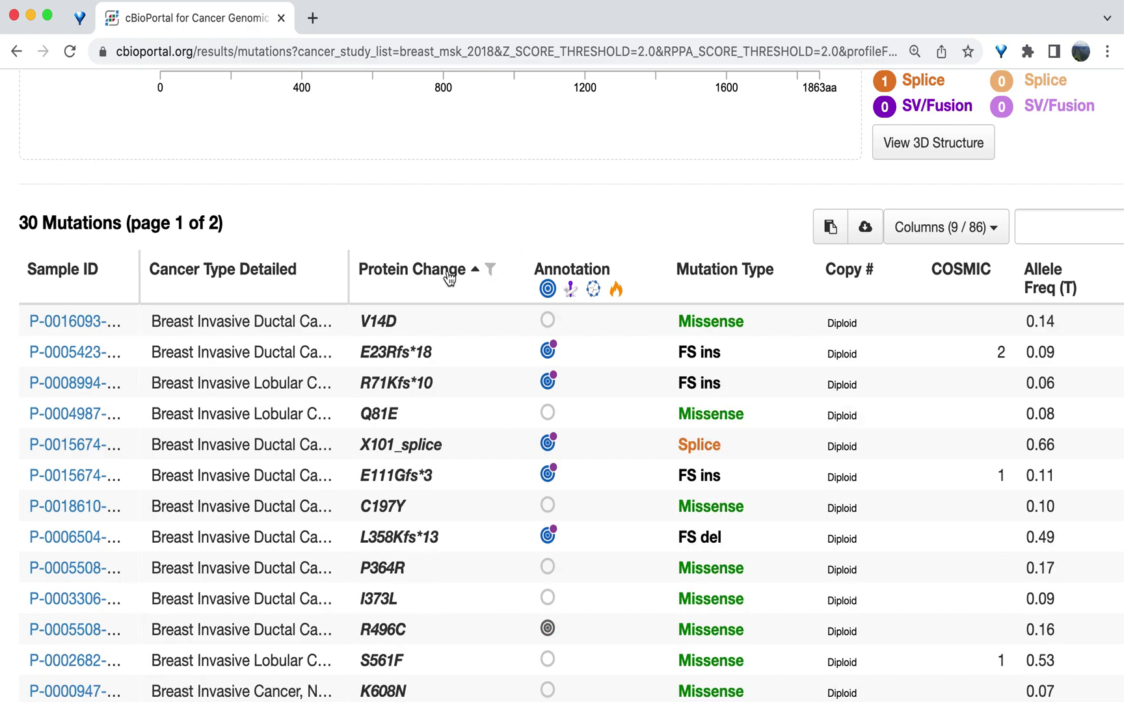
click(710, 276)
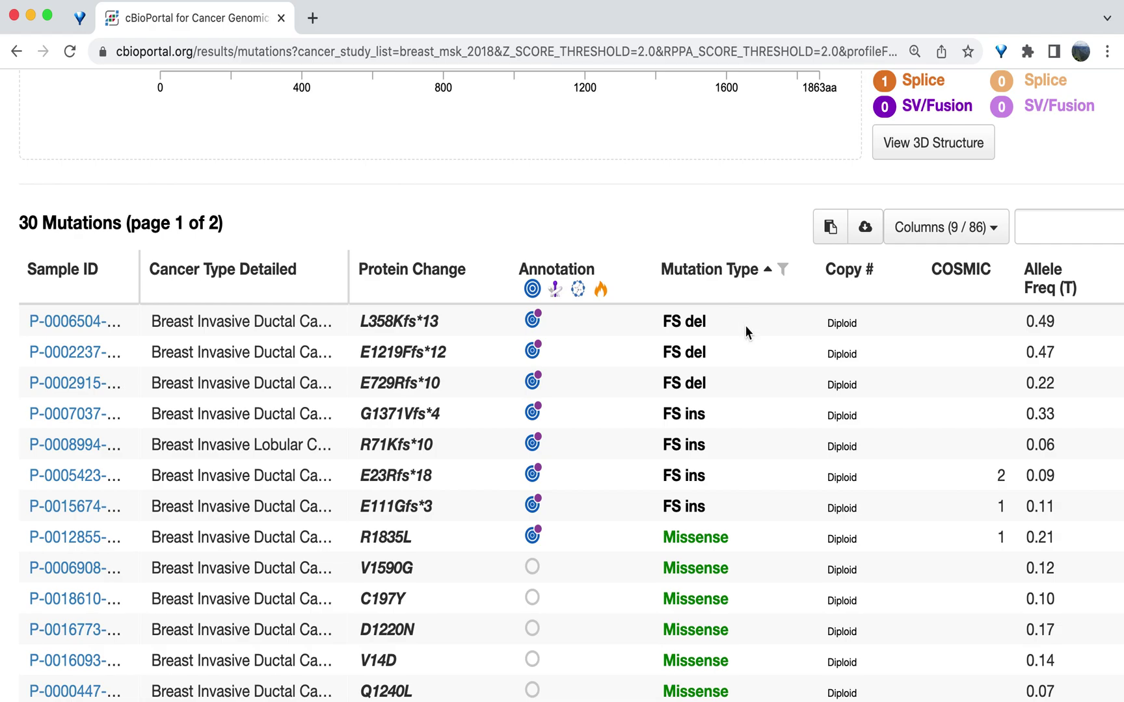
scroll(745, 325, down, 3)
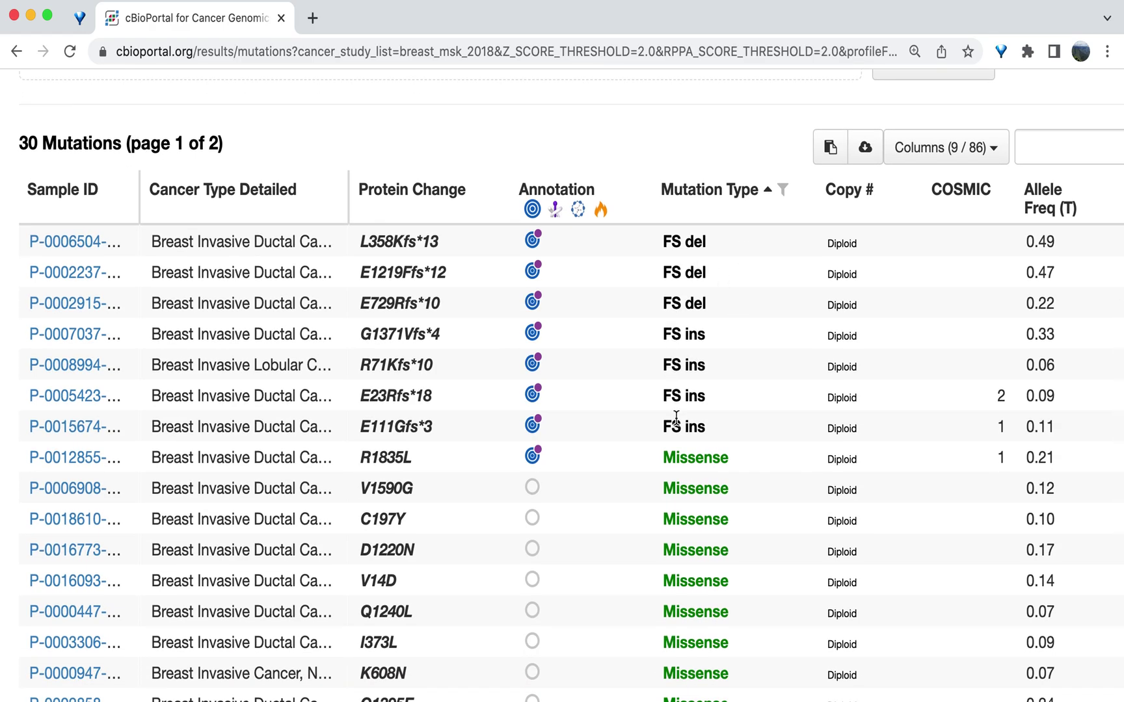
scroll(675, 421, down, 8)
scroll(676, 424, up, 6)
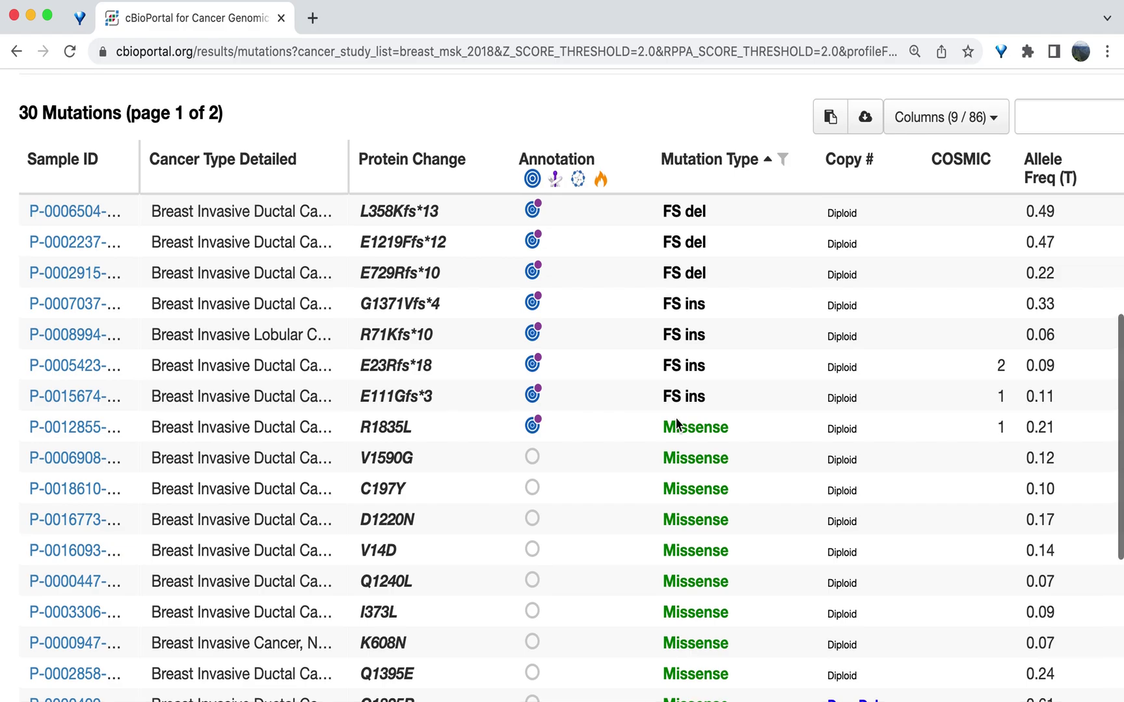
click(413, 157)
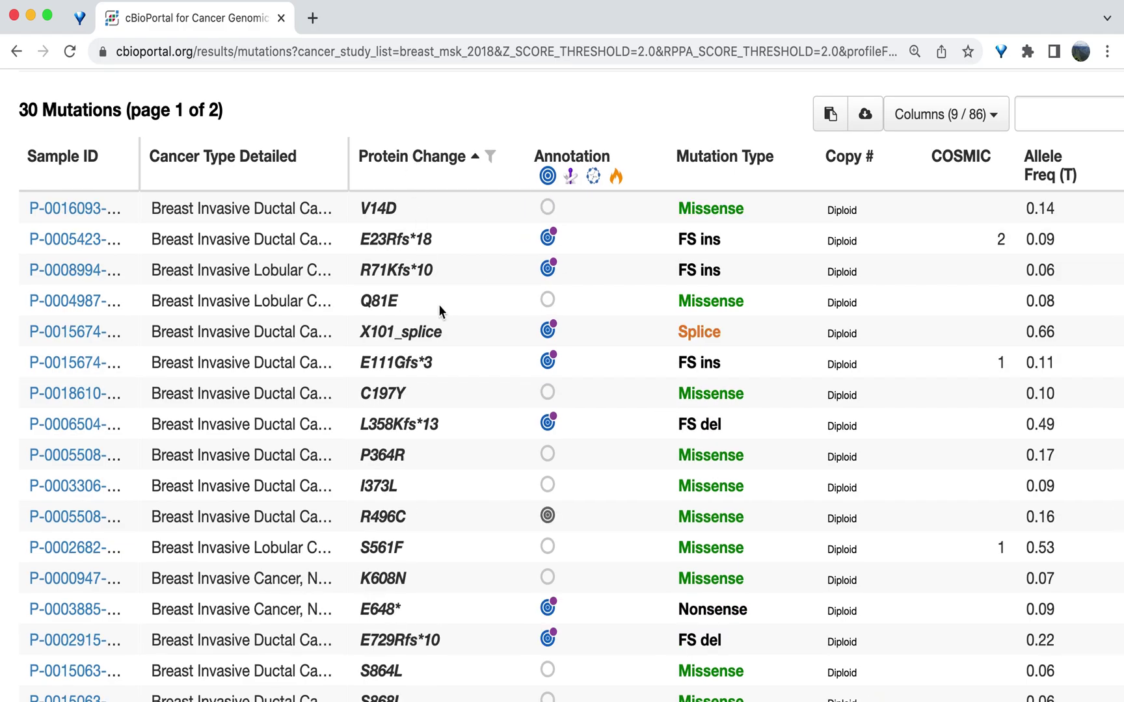
scroll(438, 306, down, 10)
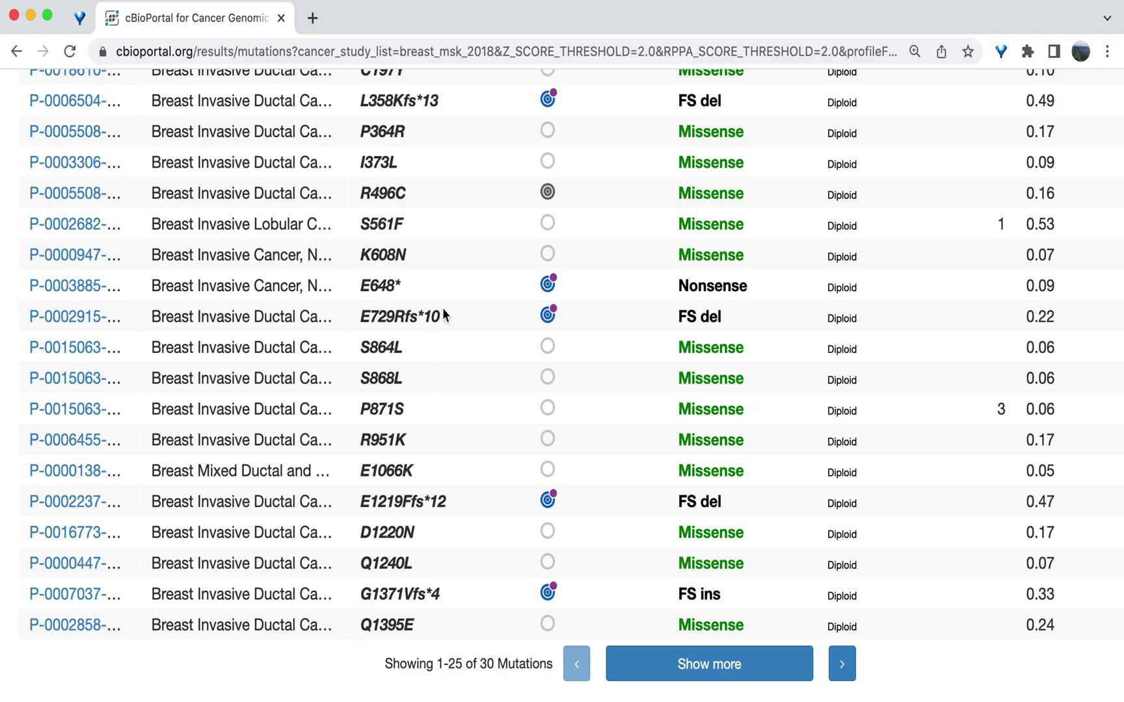
scroll(444, 313, up, 4)
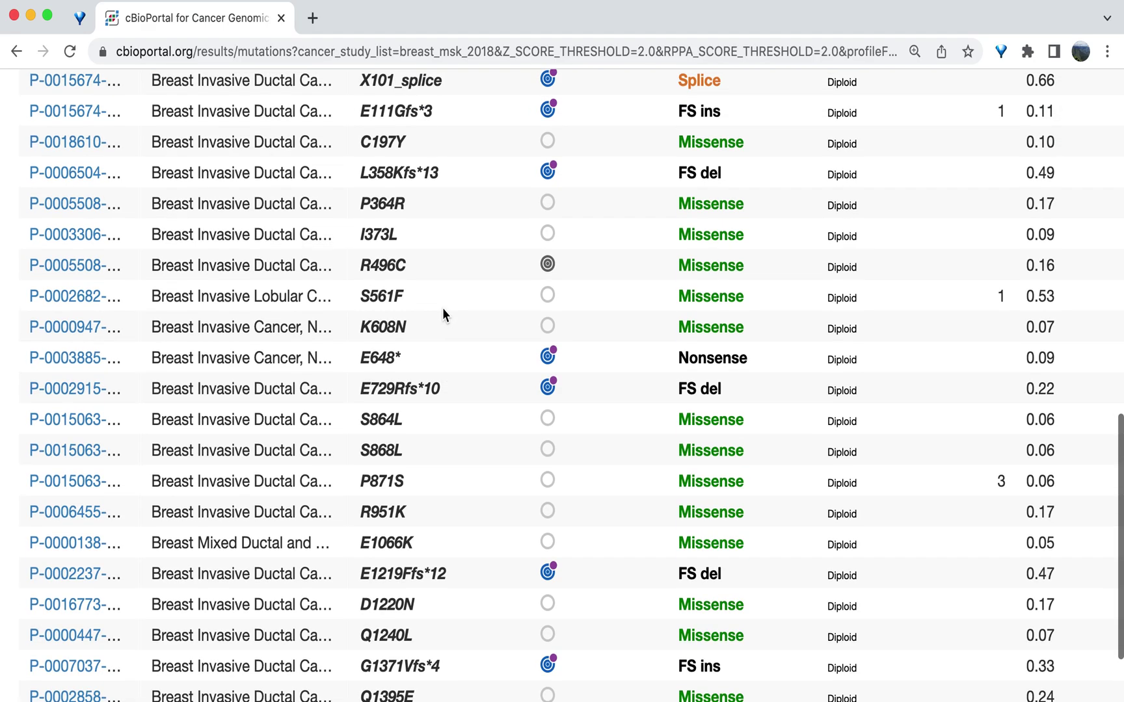
scroll(443, 309, up, 14)
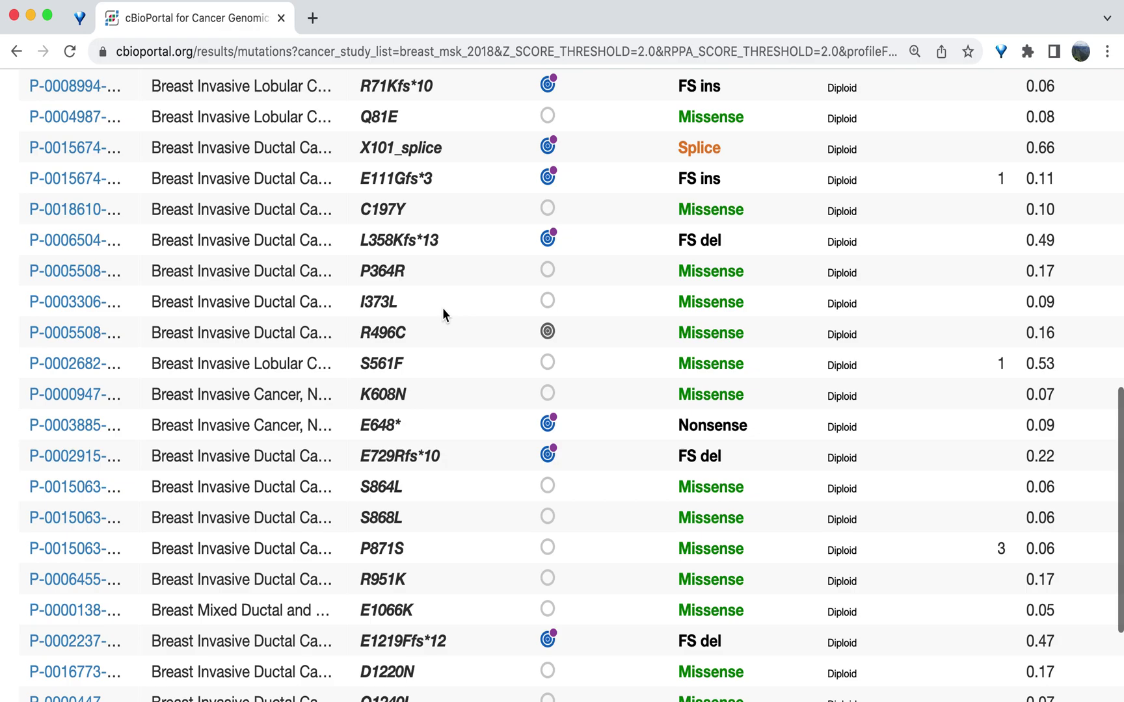
scroll(443, 309, up, 10)
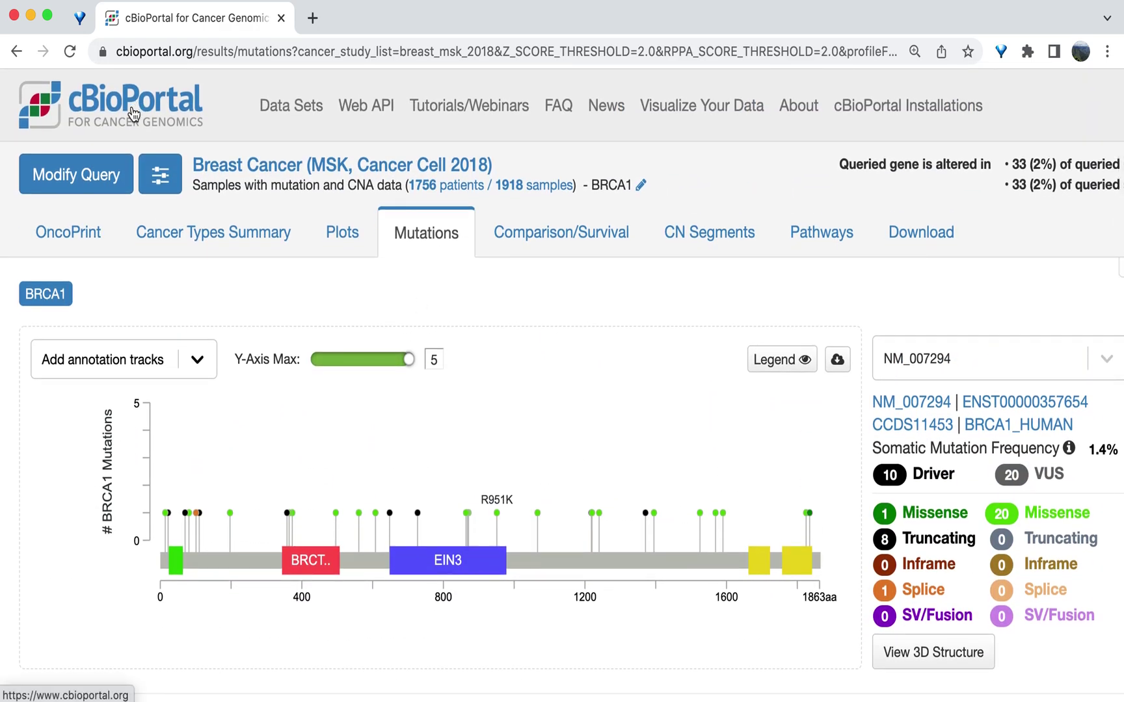
Go back to the home page and select all 32 TCGA PanCancer Atlas studies
click(133, 114)
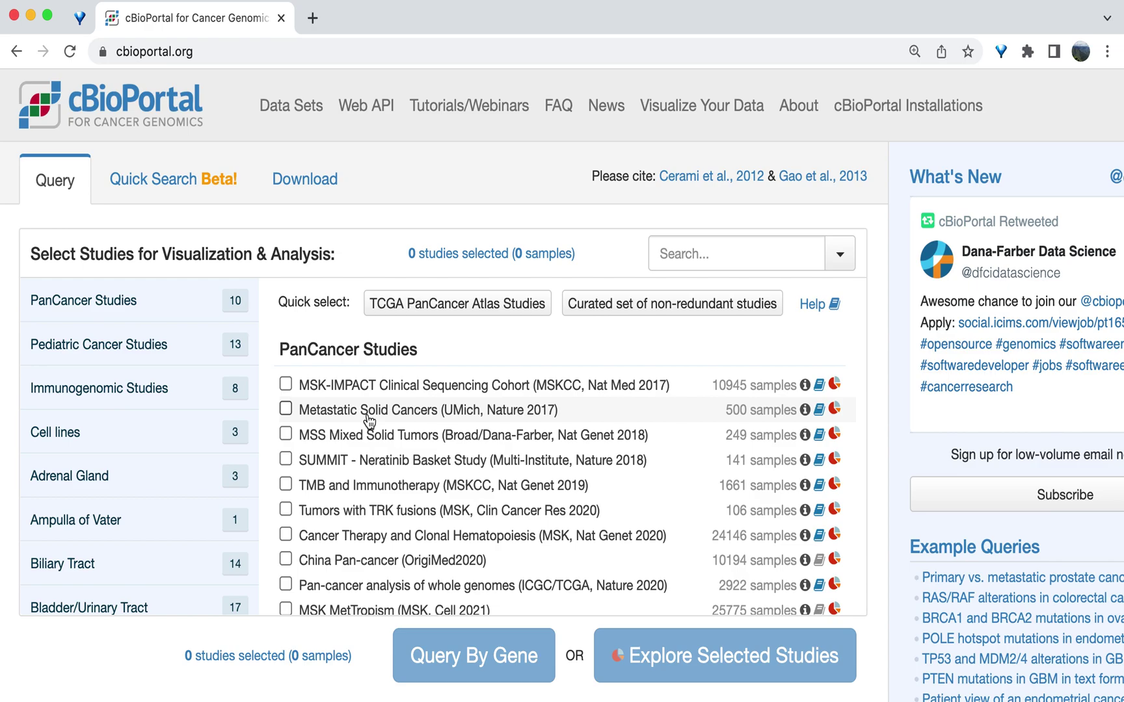
click(435, 312)
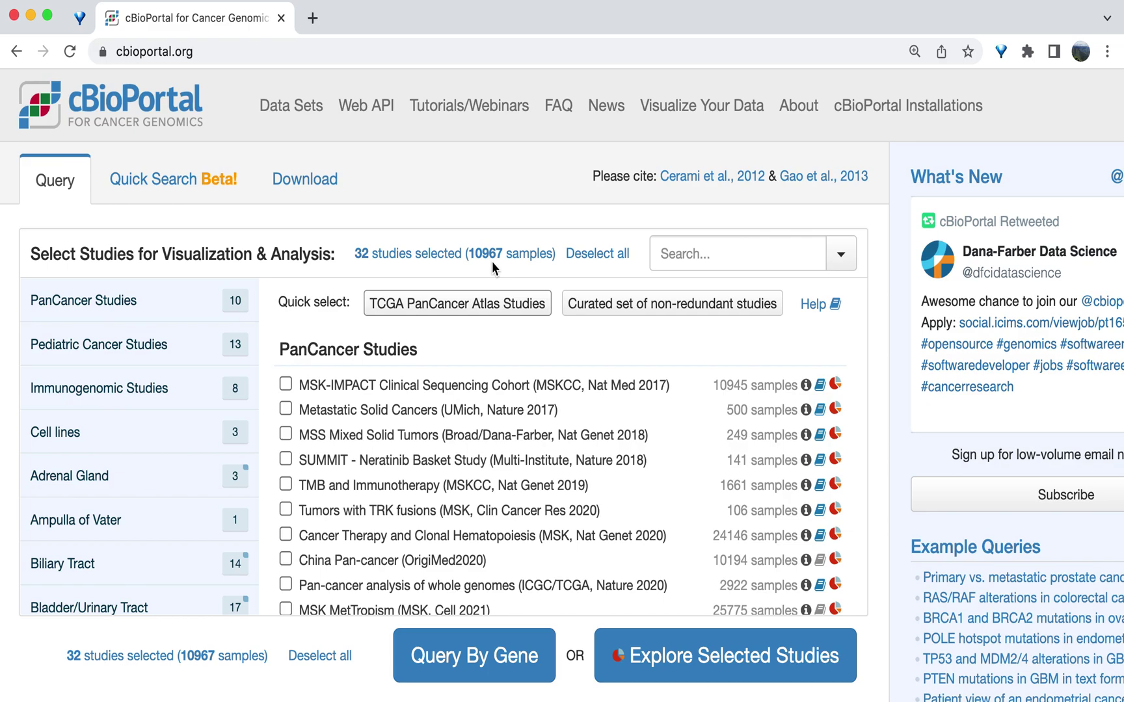
Query brca1 across the selected TCGA PanCancer Atlas studies
click(453, 657)
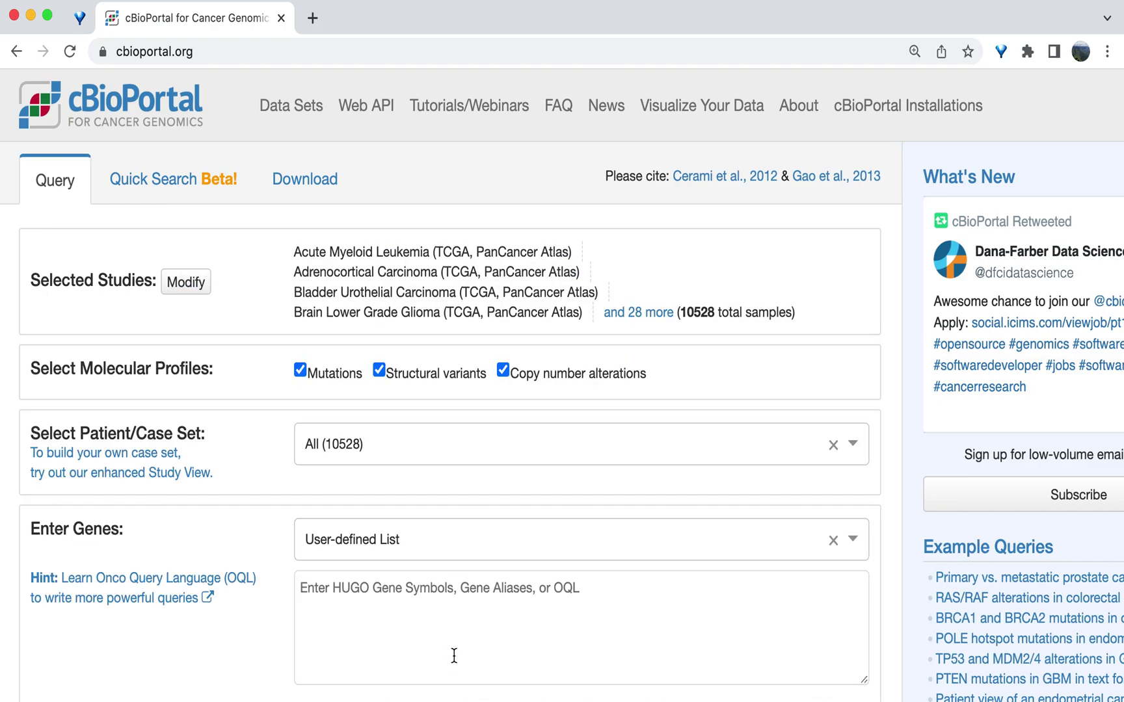
scroll(452, 492, down, 2)
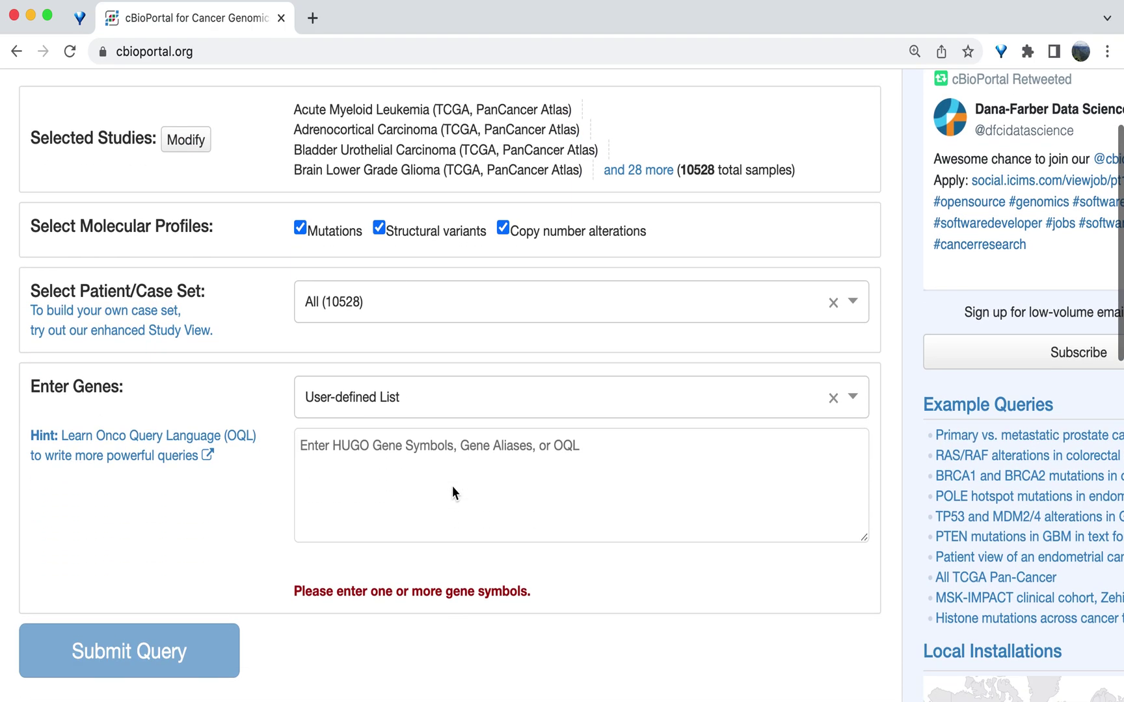
click(453, 487)
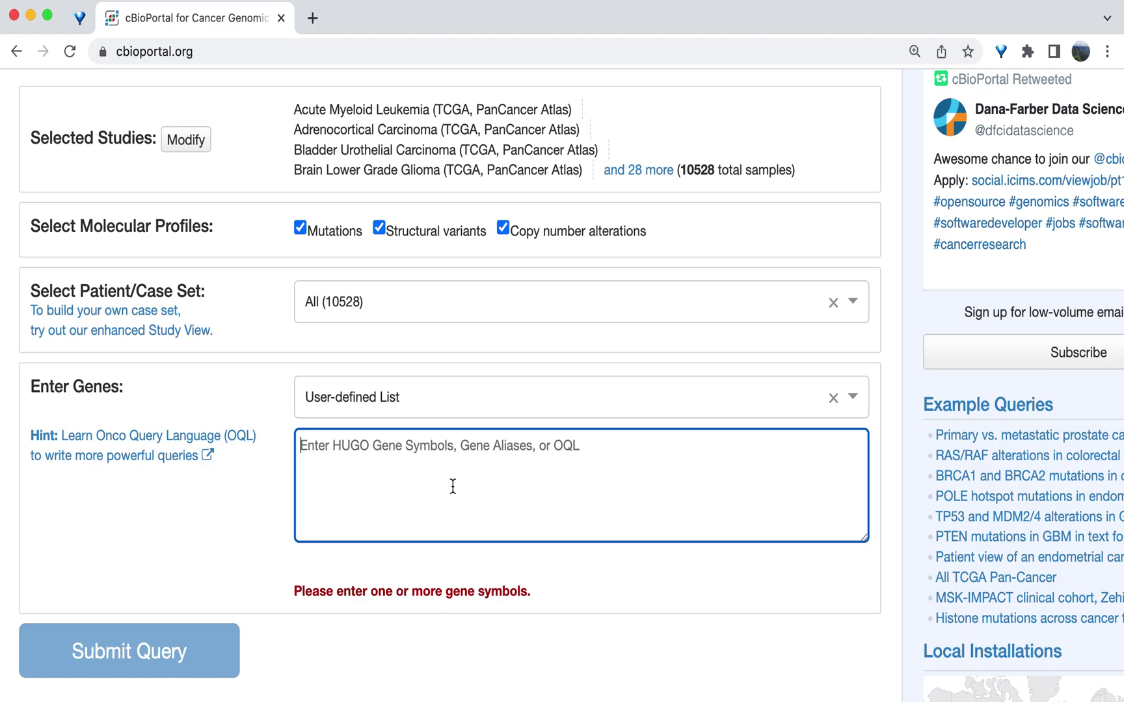
text(brca1)
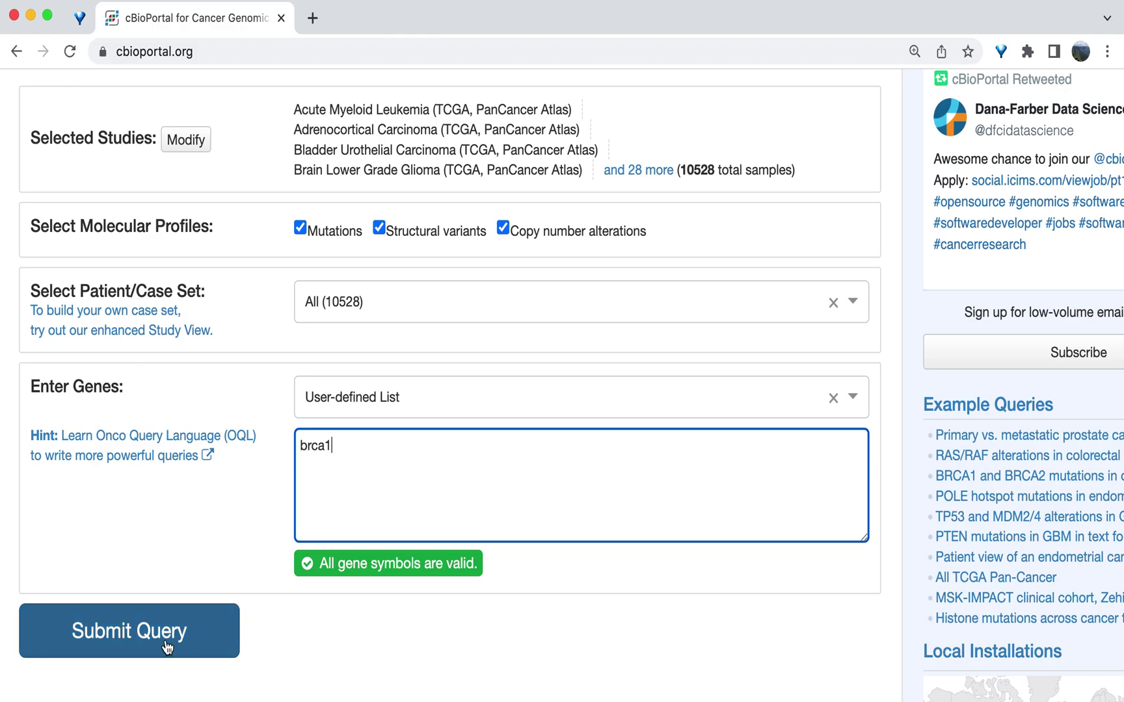
click(167, 647)
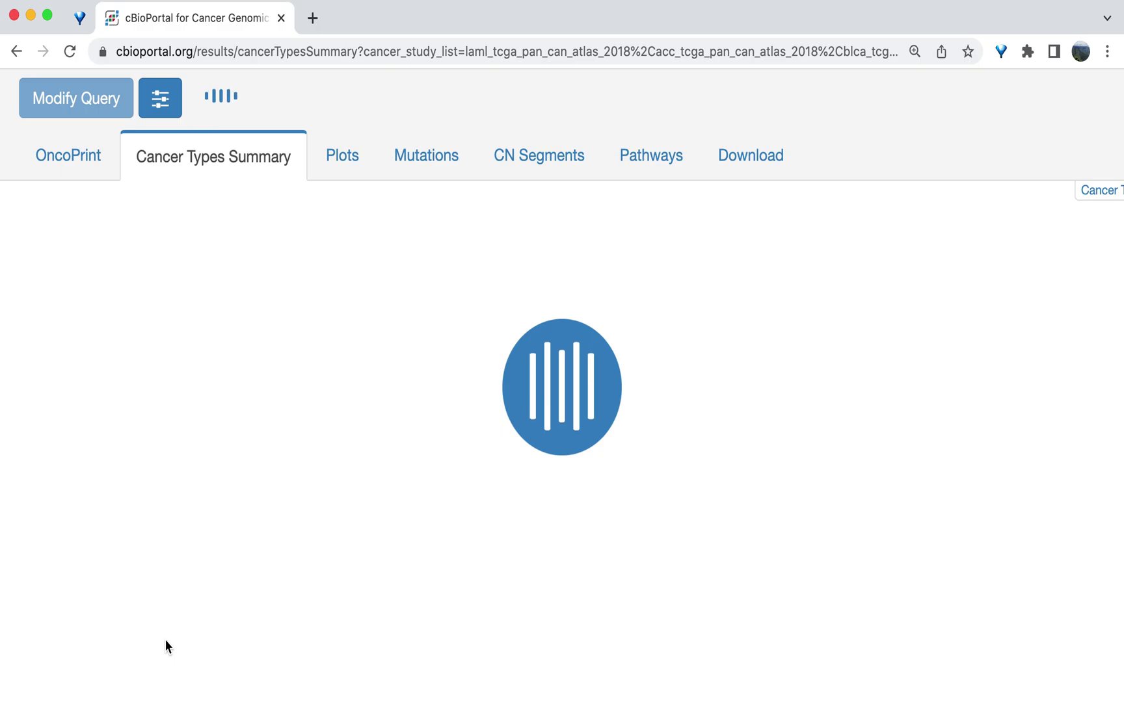
Scroll through the PanCancer alteration chart, where BRCA1 peaks near 9% in uterine corpus endometrial carcinoma
scroll(164, 639, down, 2)
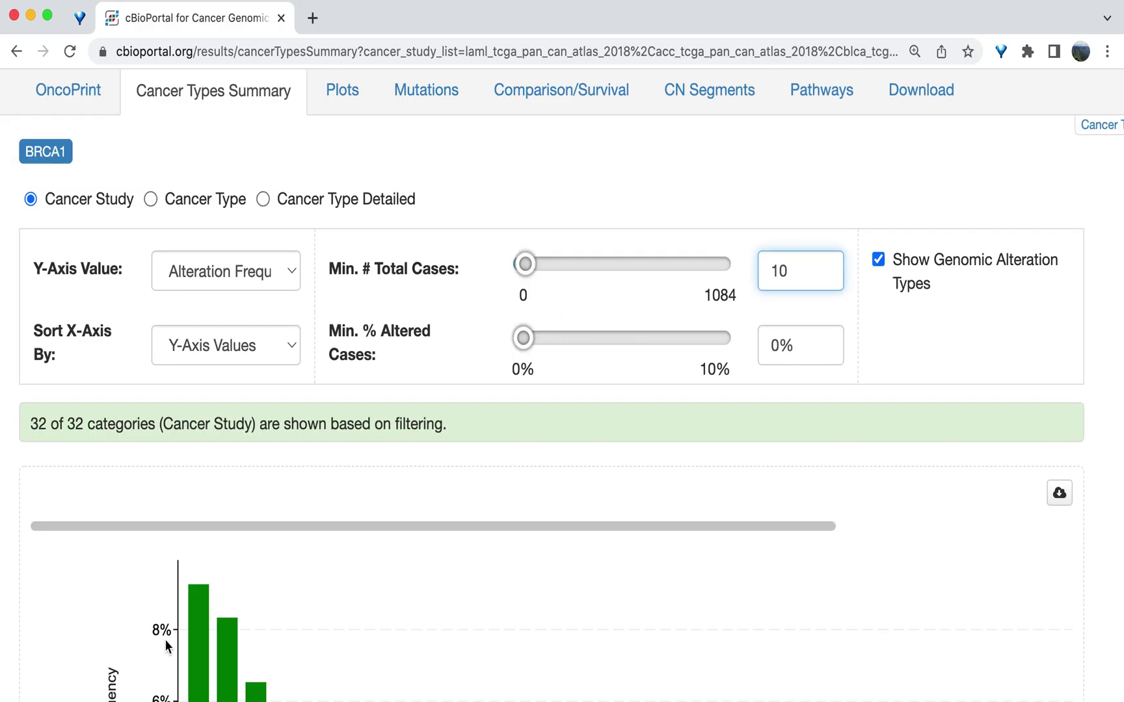
scroll(345, 530, down, 5)
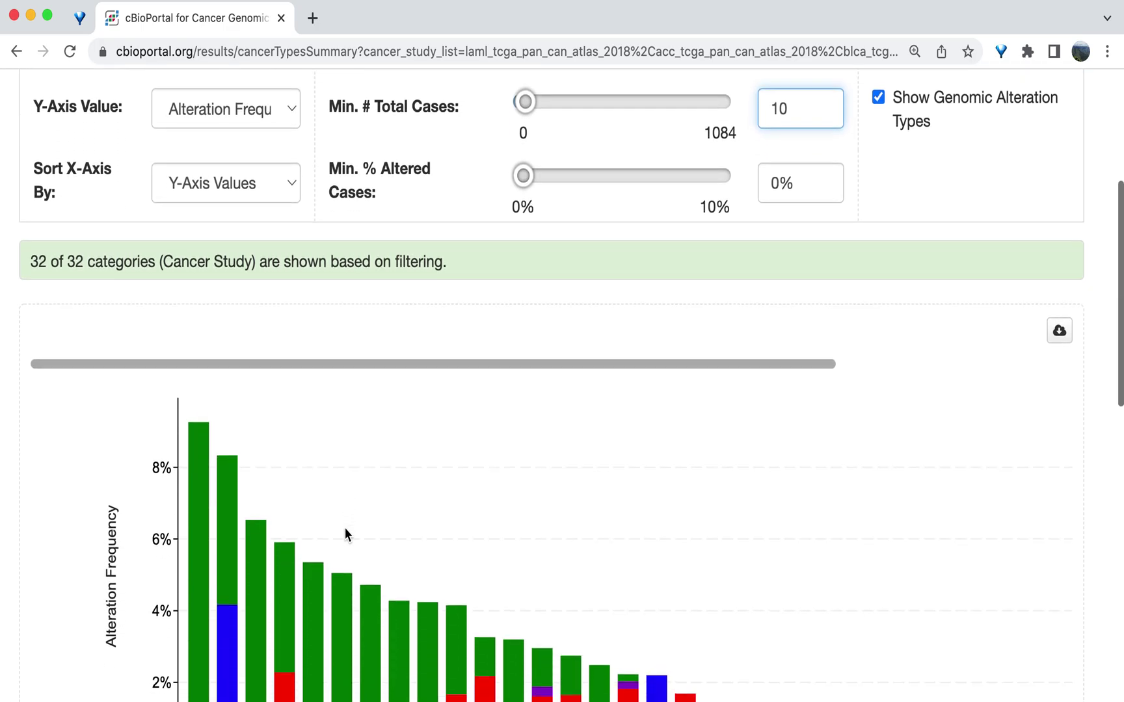
scroll(346, 530, down, 8)
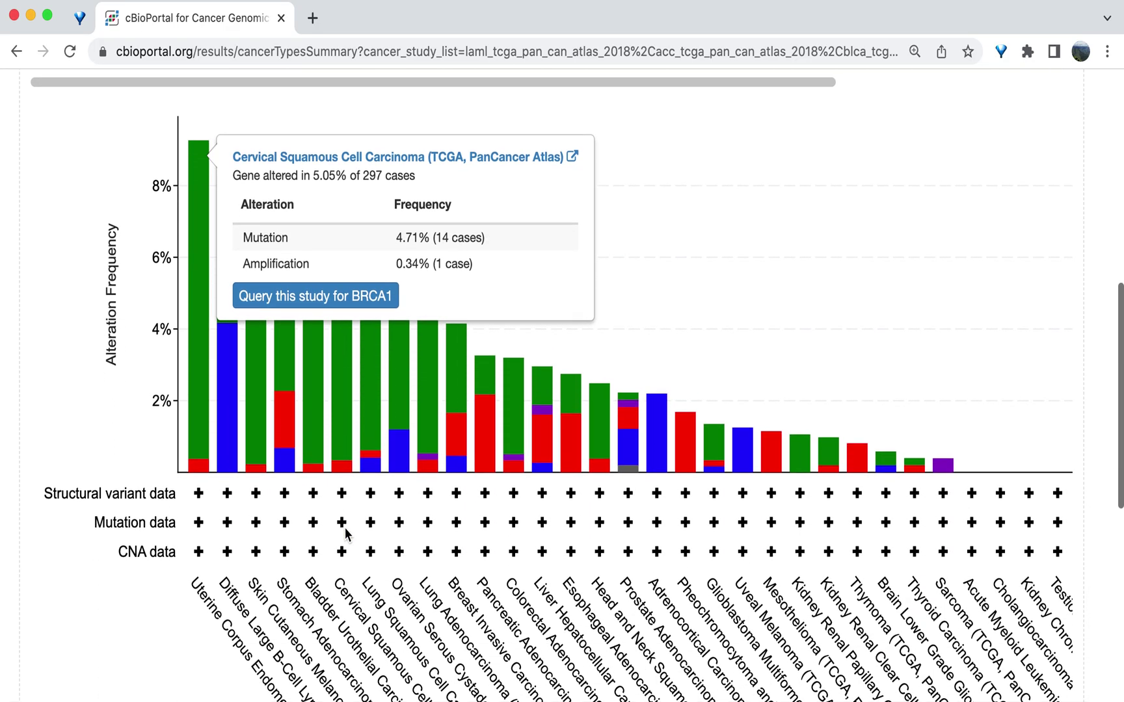
scroll(345, 530, down, 2)
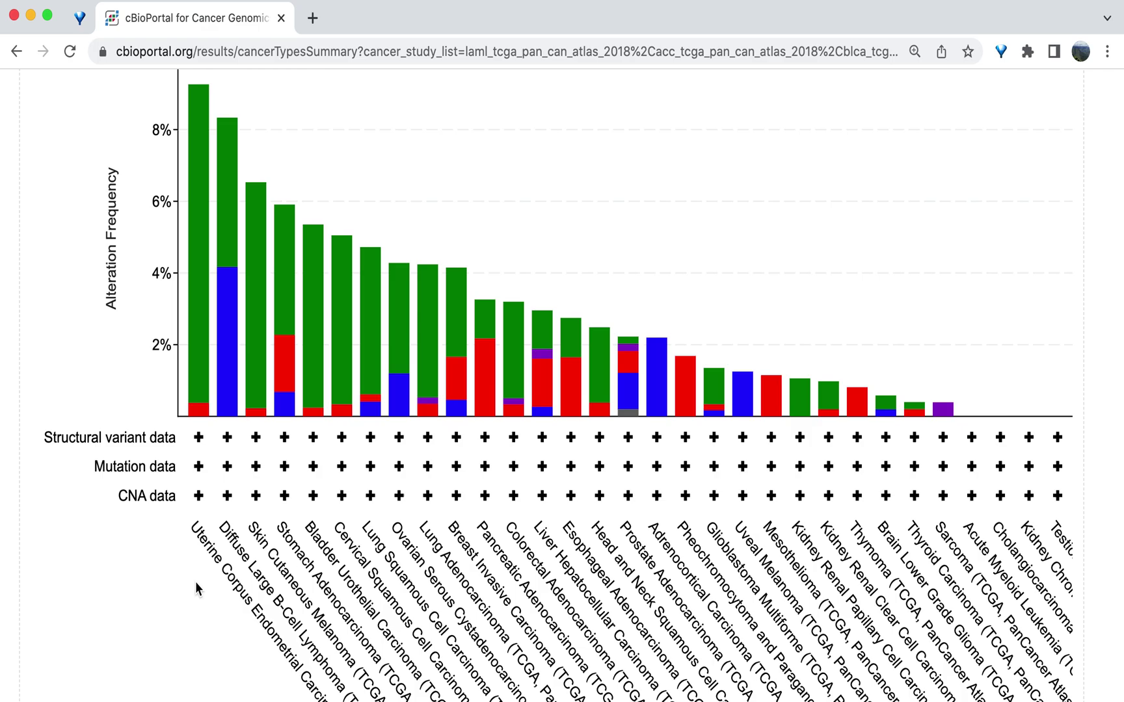
scroll(197, 582, down, 2)
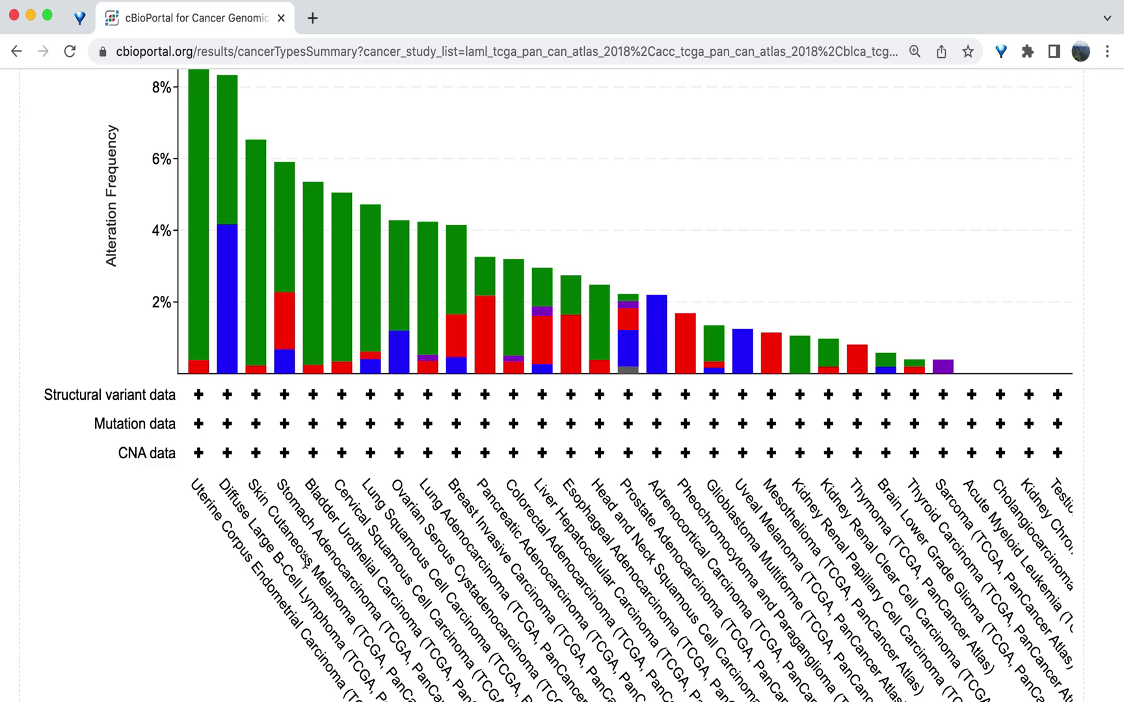
scroll(187, 594, up, 3)
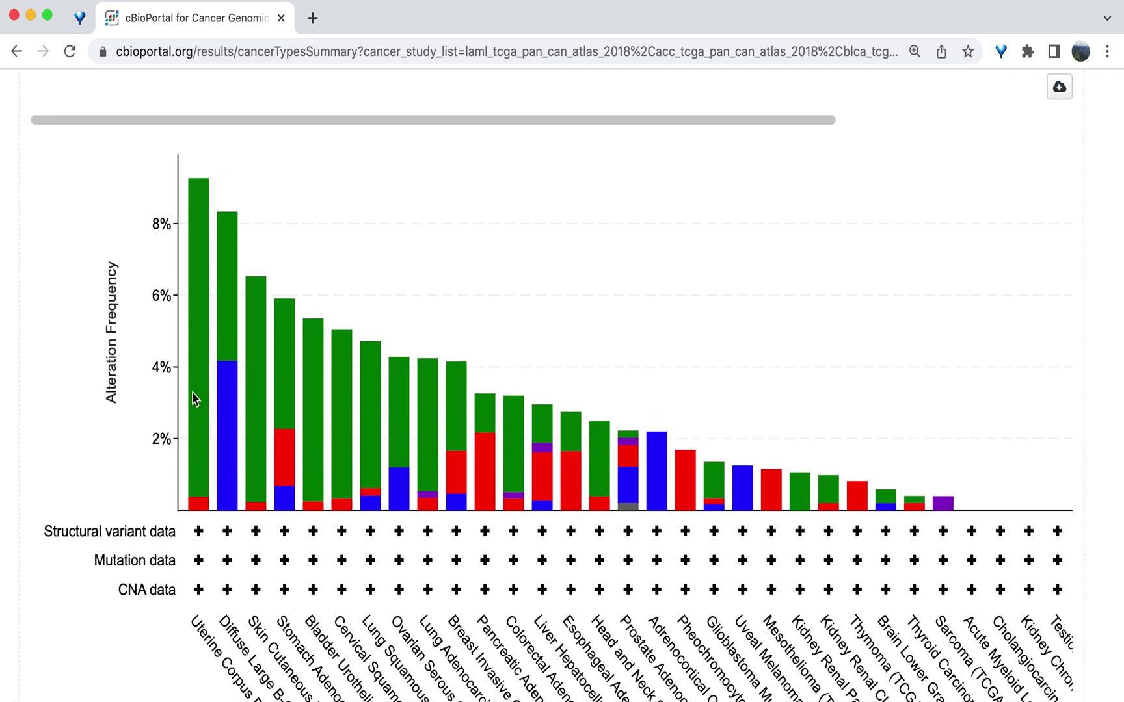
mouse_move(199, 398)
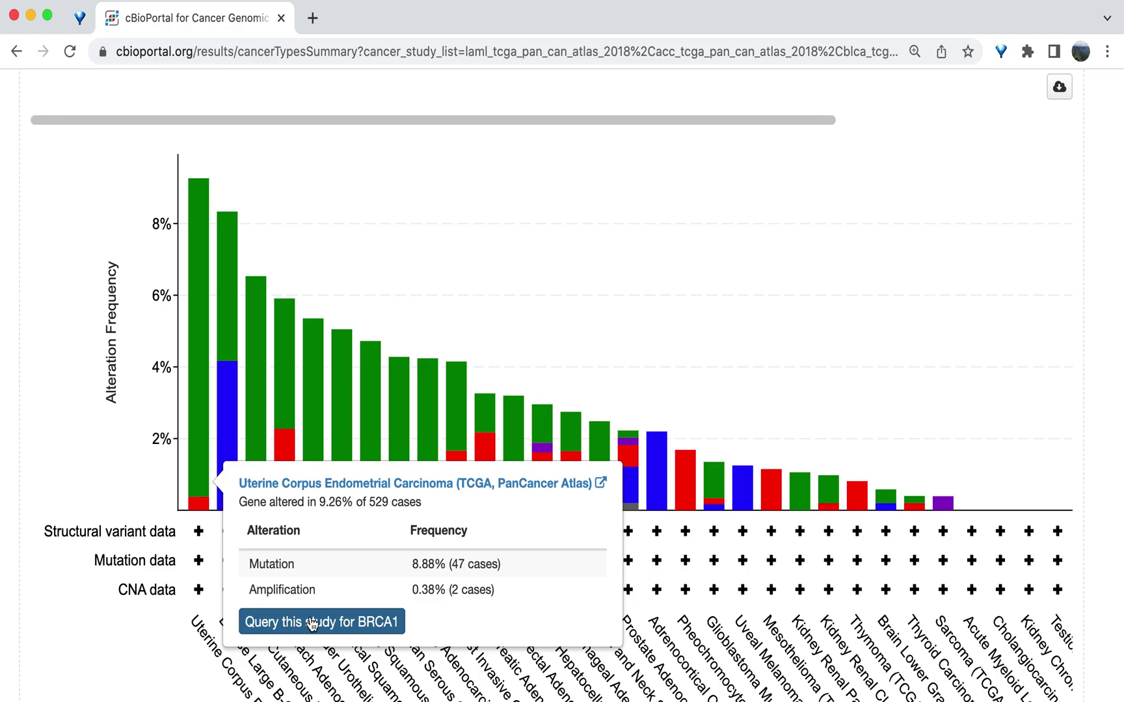
mouse_move(339, 431)
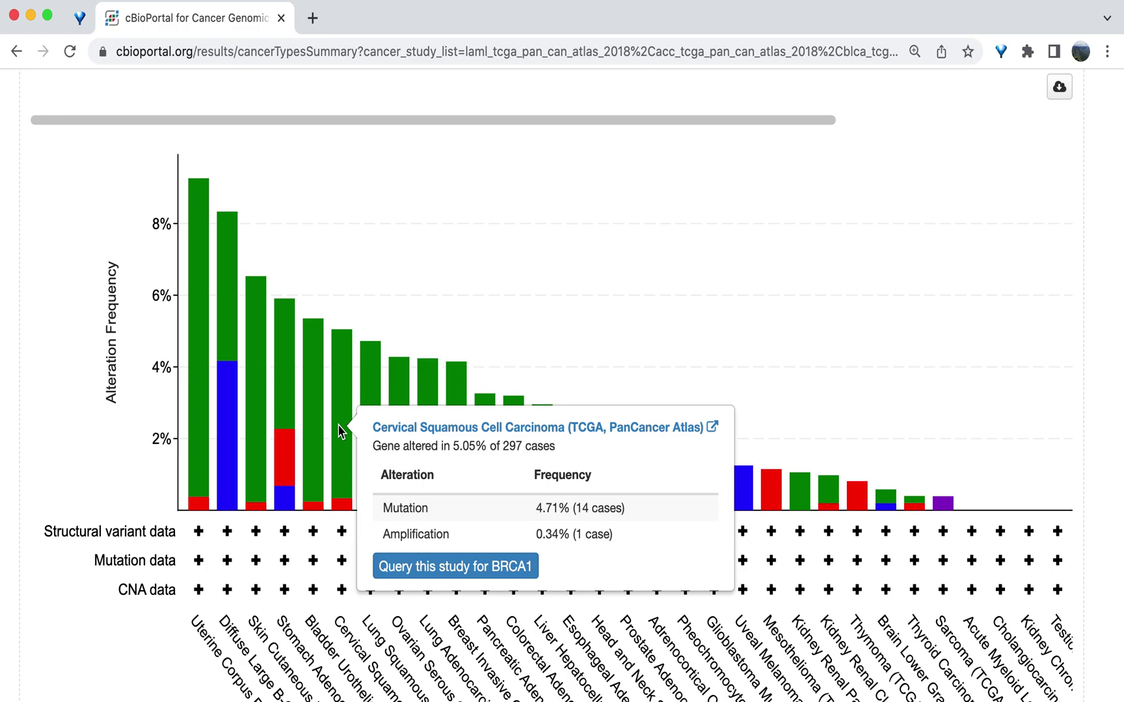
scroll(351, 214, up, 3)
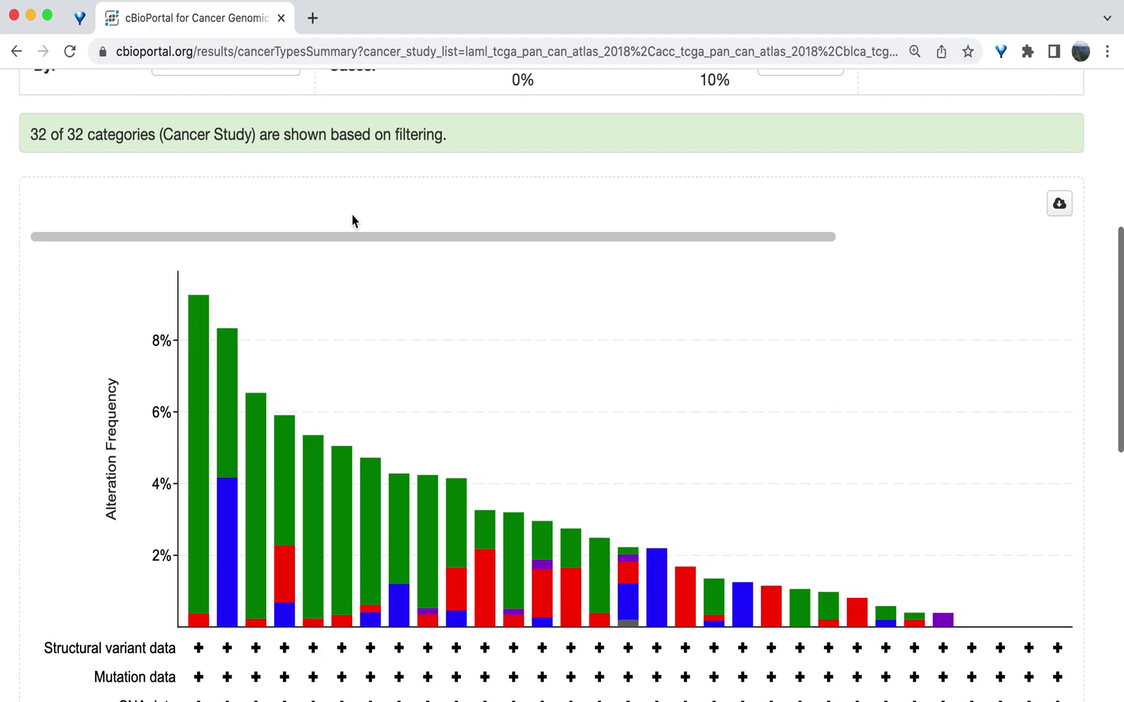
scroll(352, 215, up, 3)
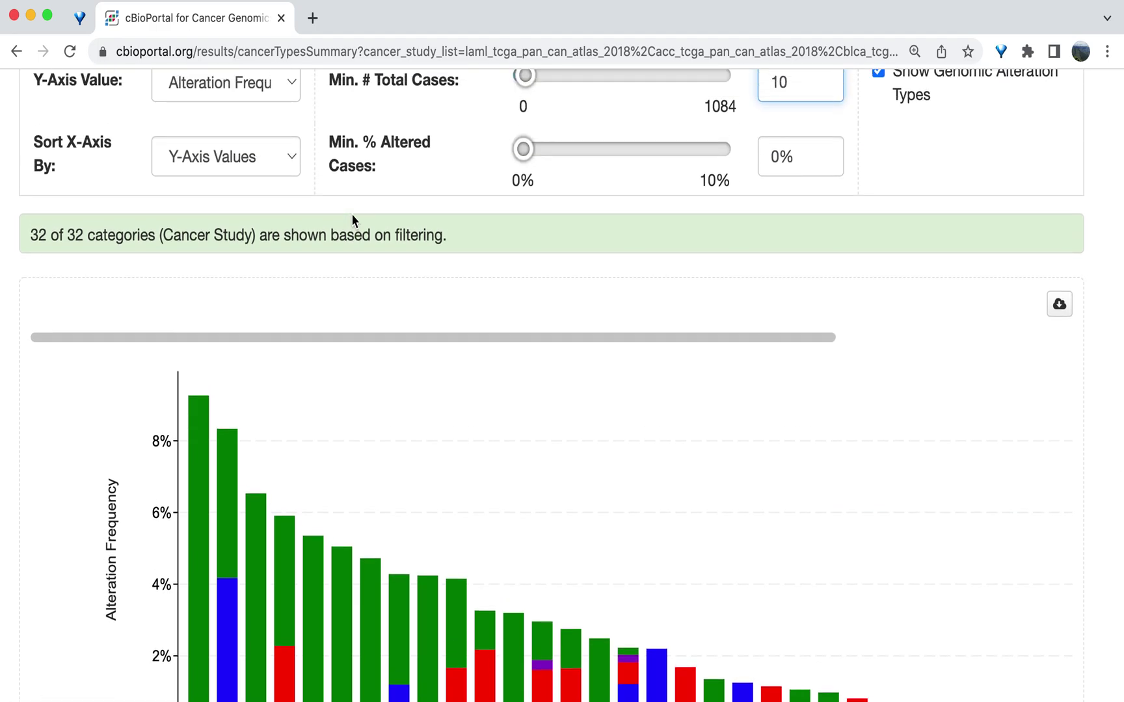
scroll(351, 213, up, 10)
Show the BRCA1 Mutations view across the 32 PanCancer Atlas studies, with 93 driver and 214 VUS mutations
click(411, 250)
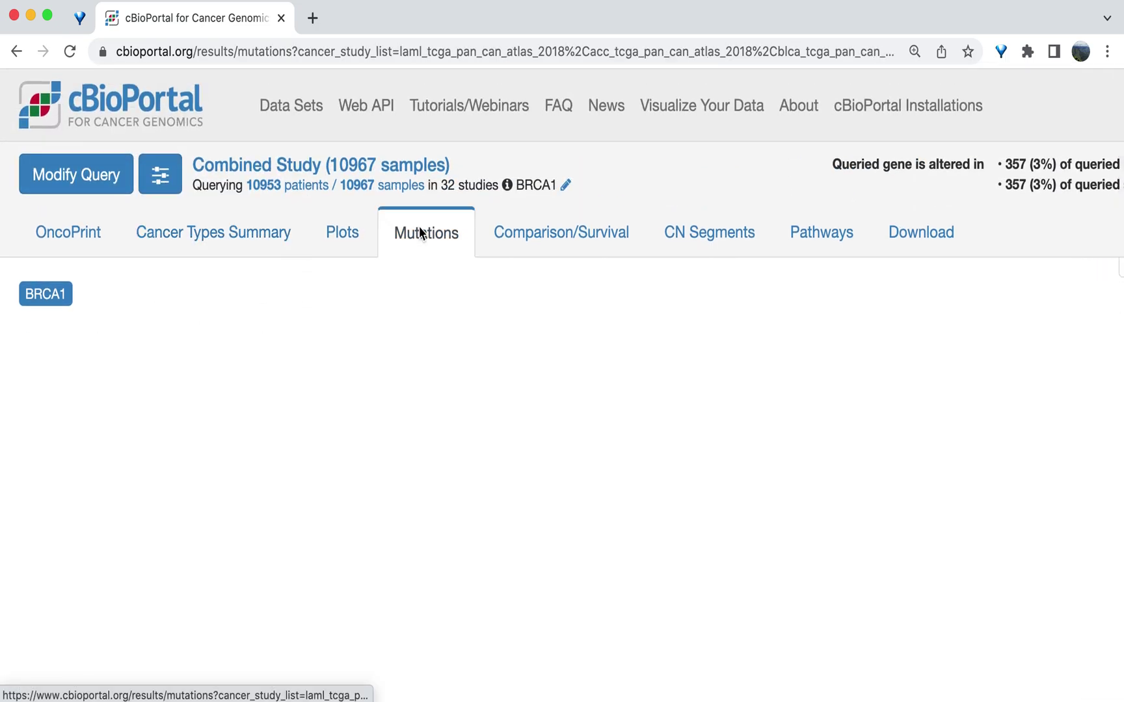